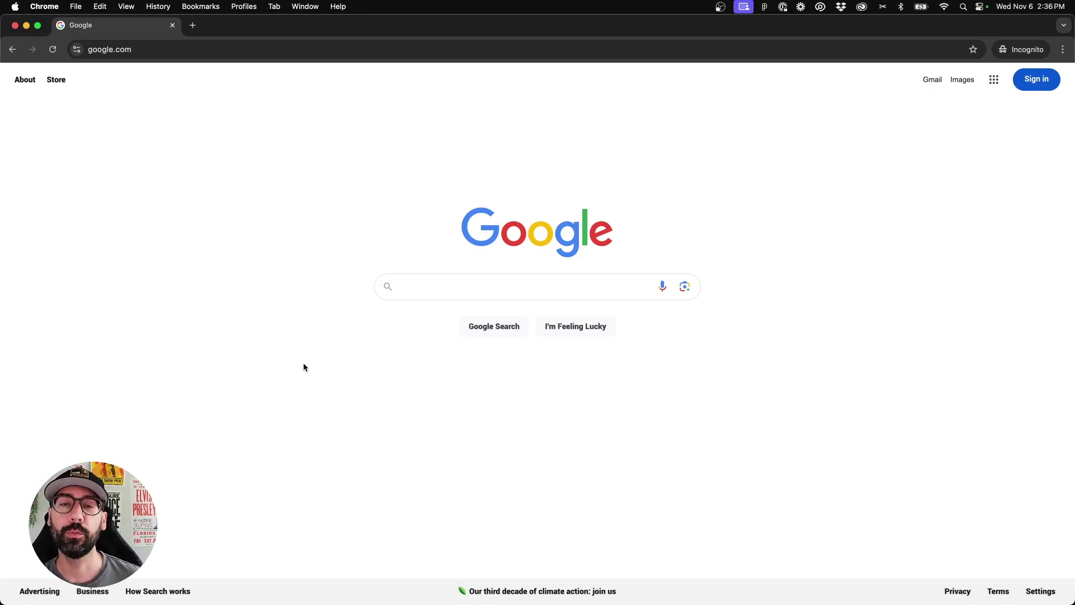
Search for 'nike shoes', then go back to the Google homepage.
left_click(449, 284)
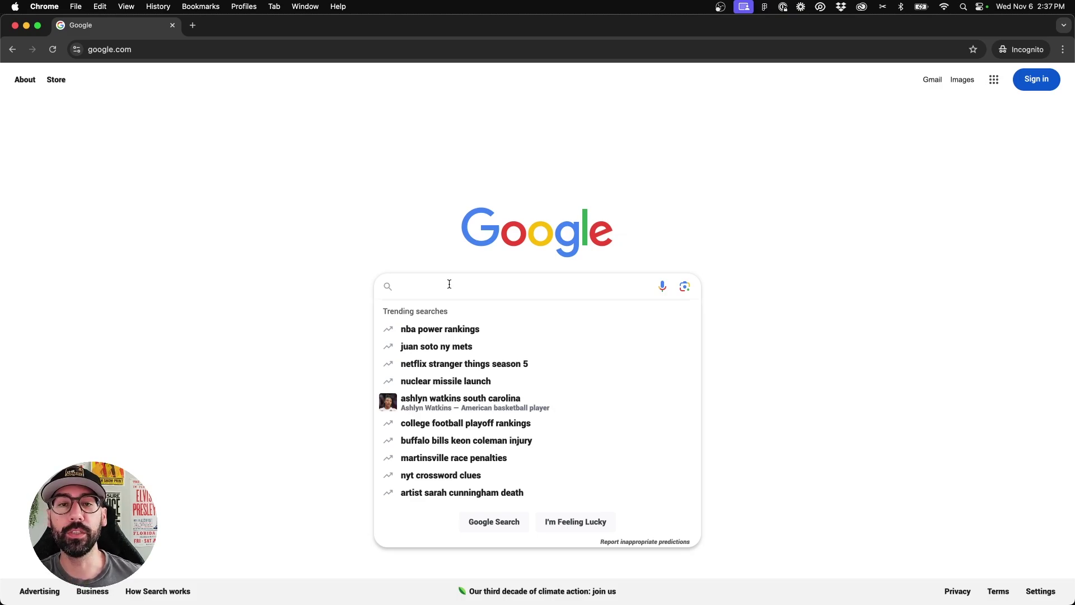
type("nike shoes")
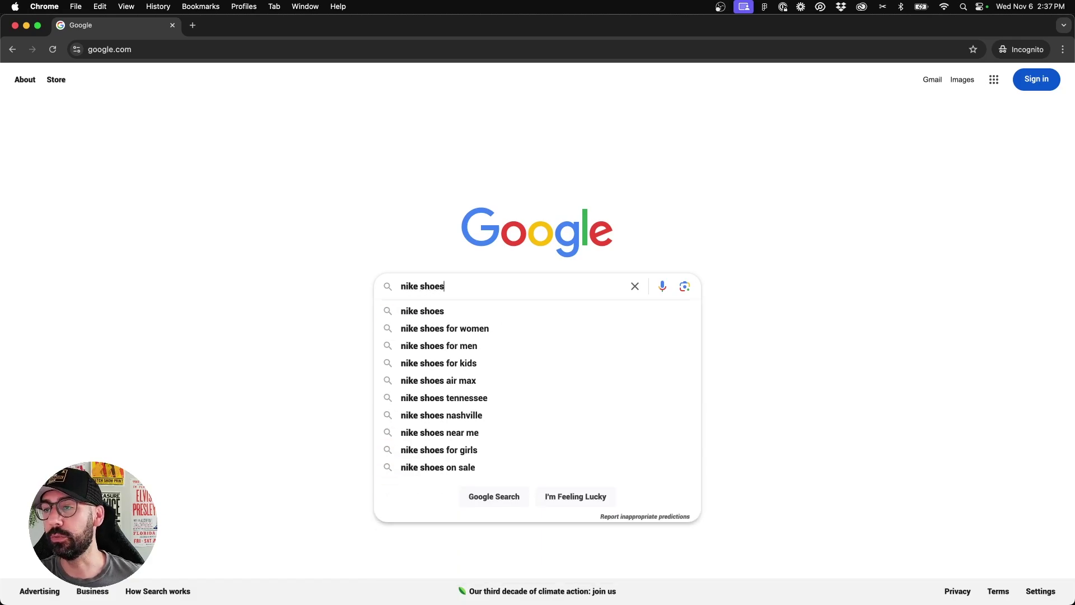
key("Return")
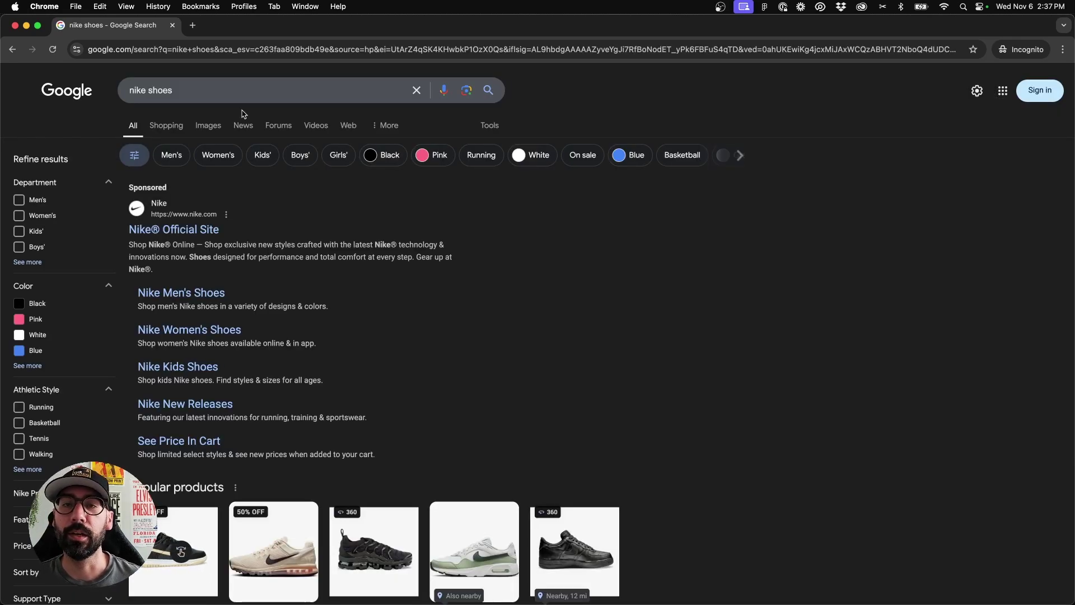
key("super+bracketleft")
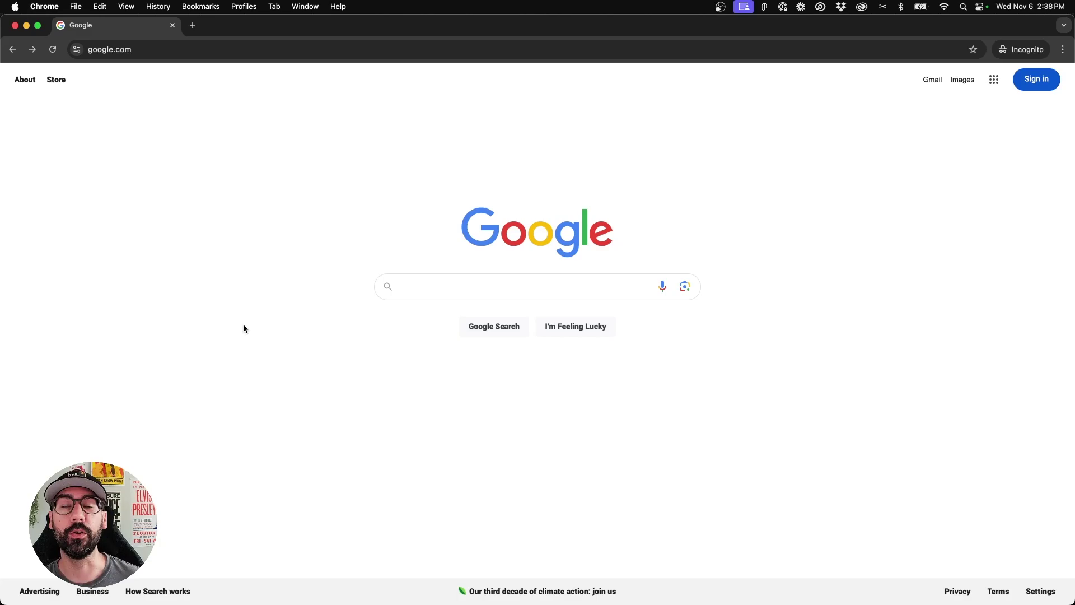
Search 'site:adamwrightdesign.com websites' to get results only from that domain.
left_click(427, 286)
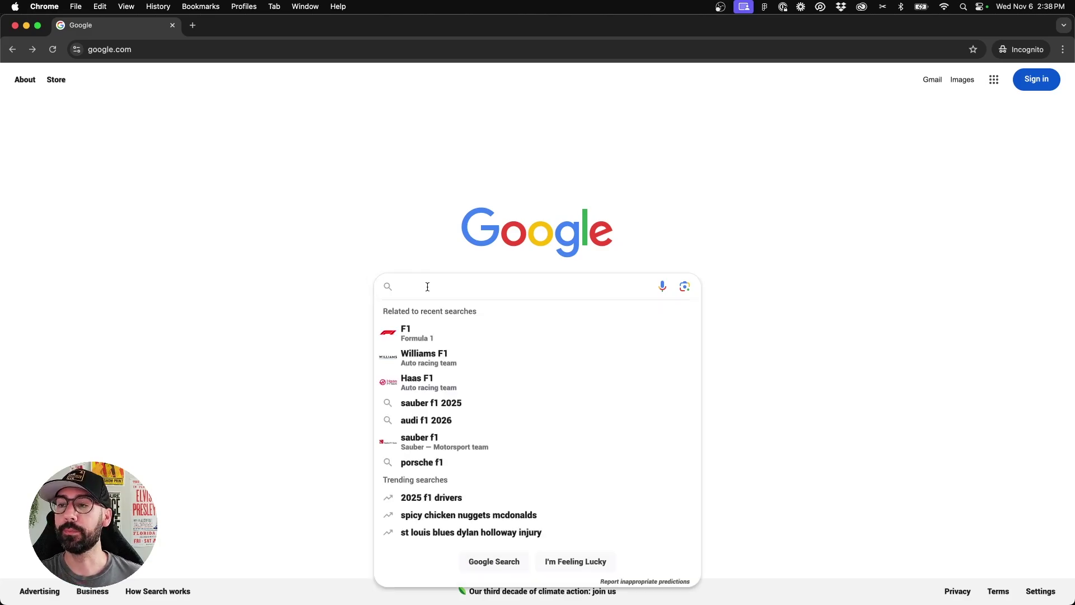
type("site")
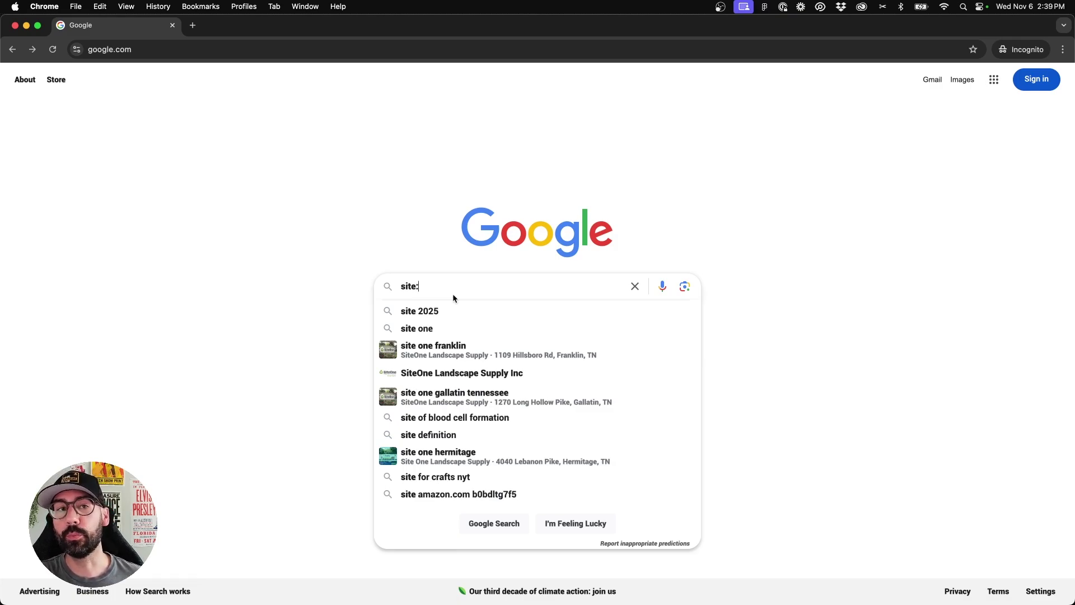
type(":adamwrigh")
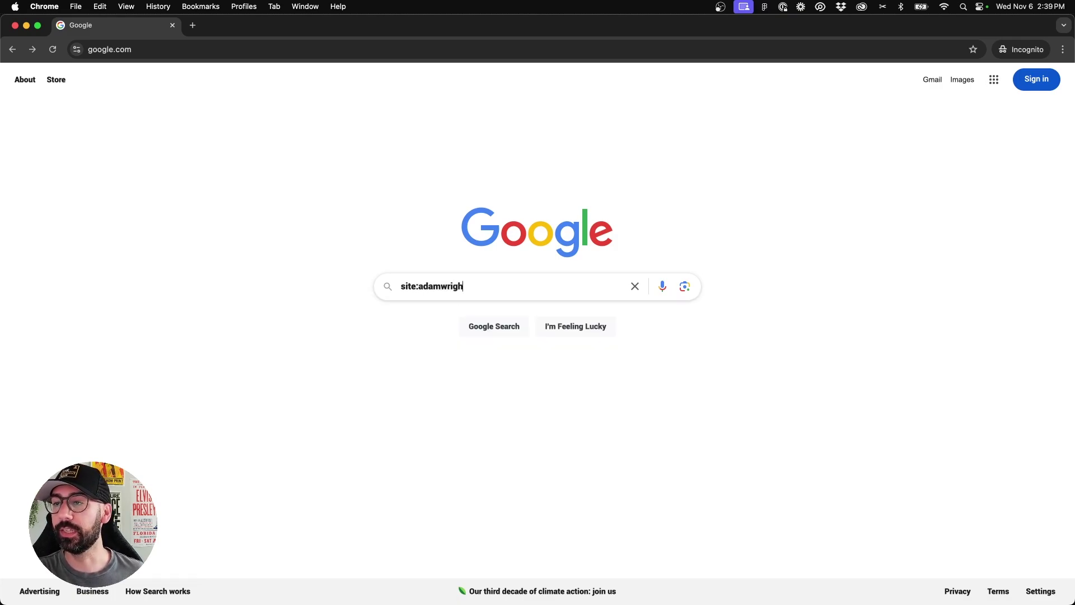
type("tdesign.com")
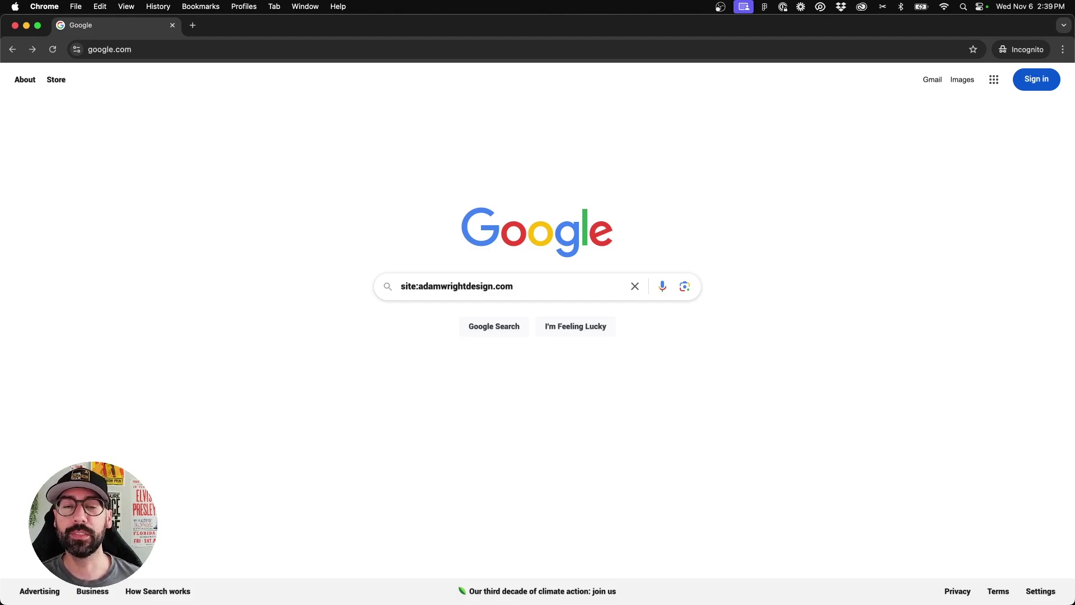
type("websites")
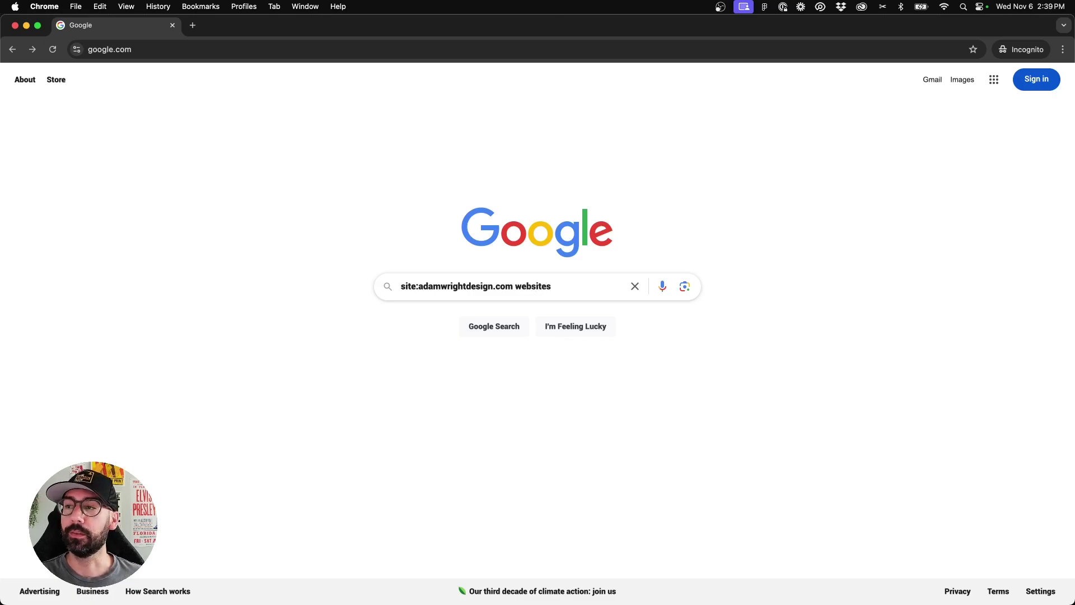
key("Return")
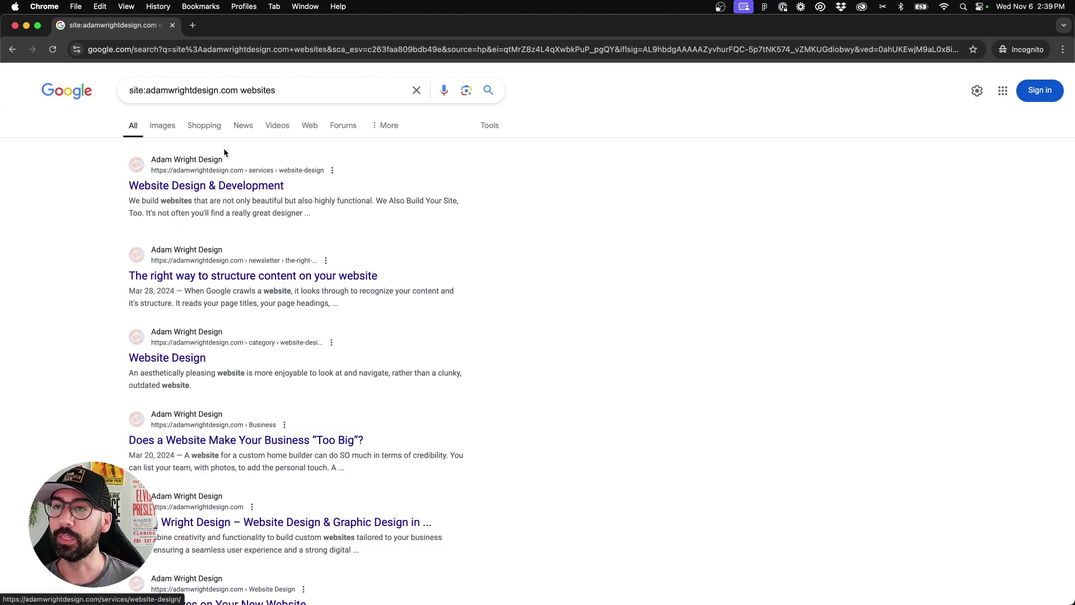
Highlight the word 'website' in several result snippets, one after another.
scroll(234, 275, "down", 5)
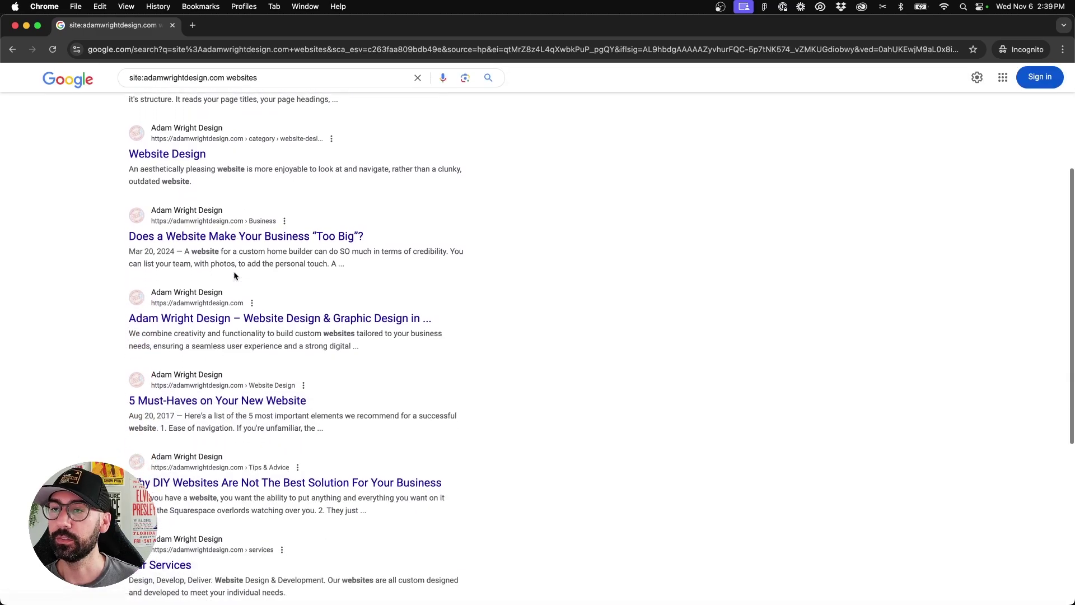
double_click(231, 169)
left_click(249, 169)
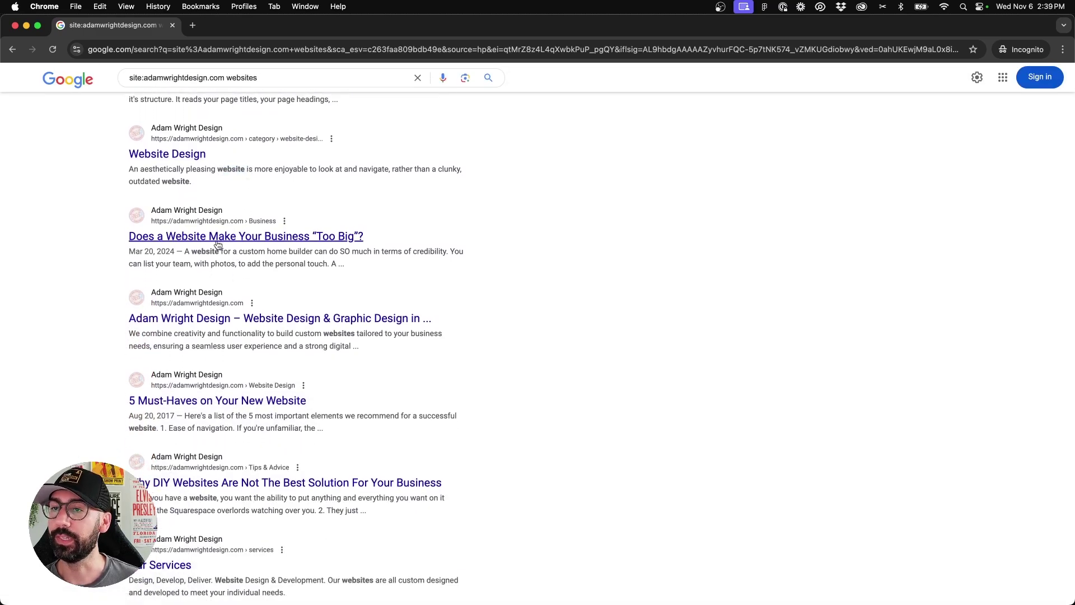
double_click(205, 251)
left_click(220, 247)
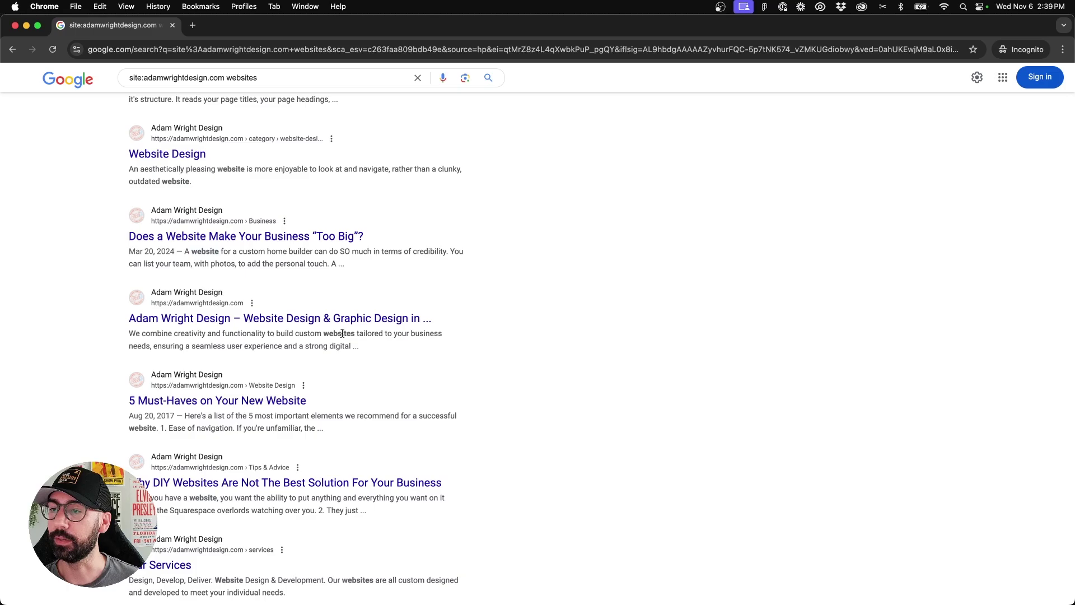
left_click_drag(342, 333, 364, 333)
double_click(143, 428)
left_click(145, 428)
scroll(225, 231, "up", 3)
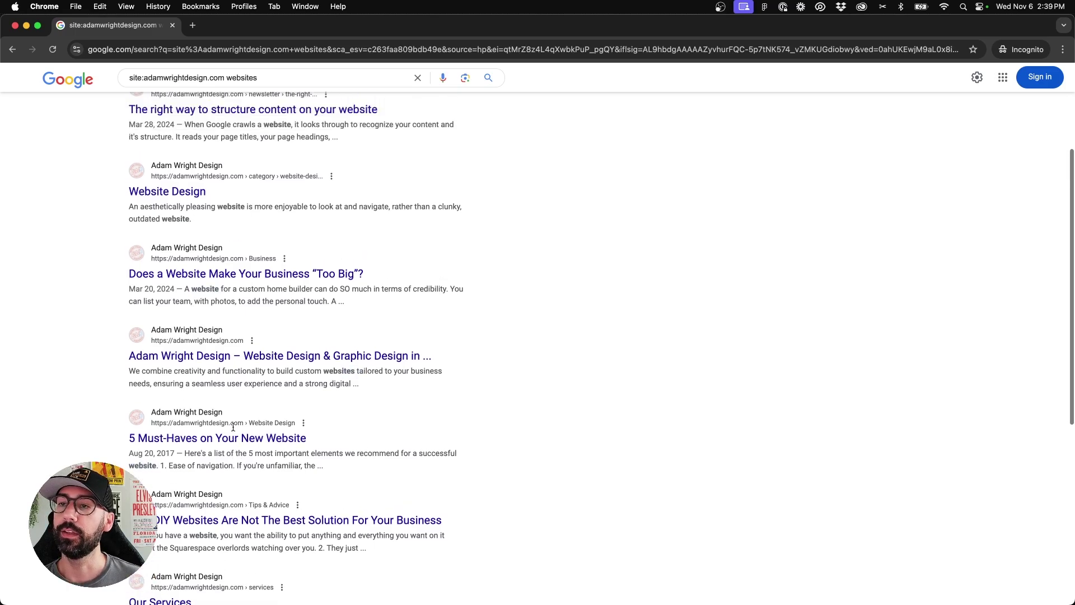
scroll(226, 231, "up", 2)
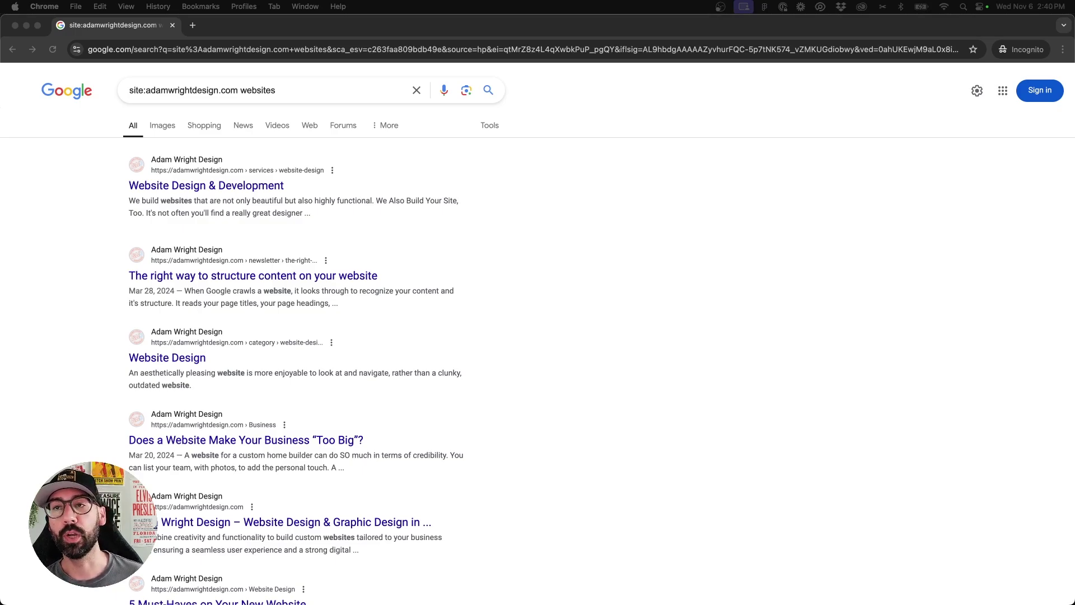
Highlight the domain and 'websites' in the query, then return to the Google homepage.
left_click(195, 79)
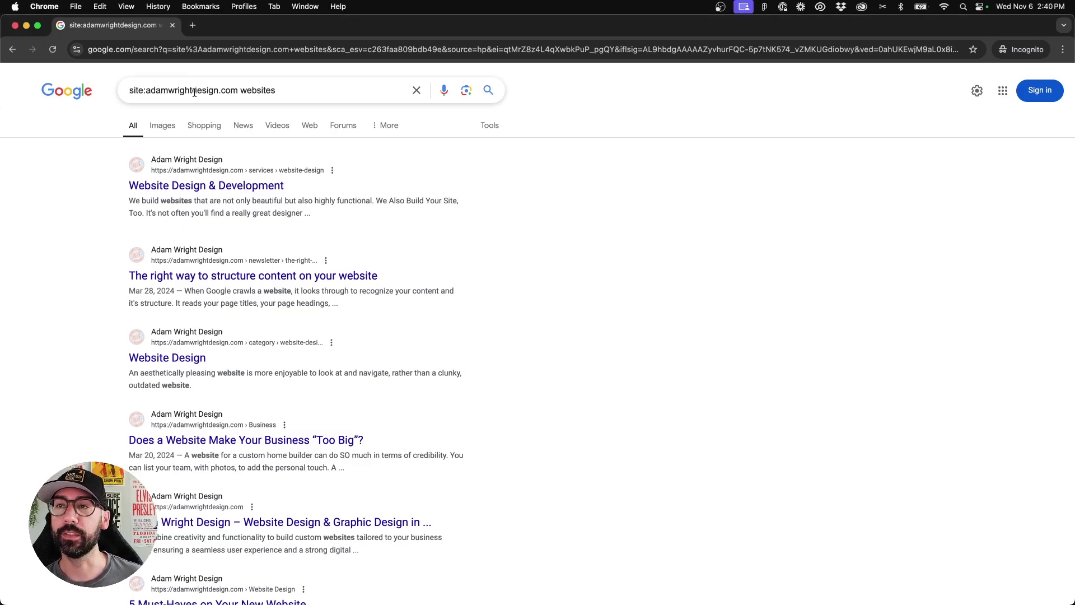
left_click_drag(239, 90, 151, 91)
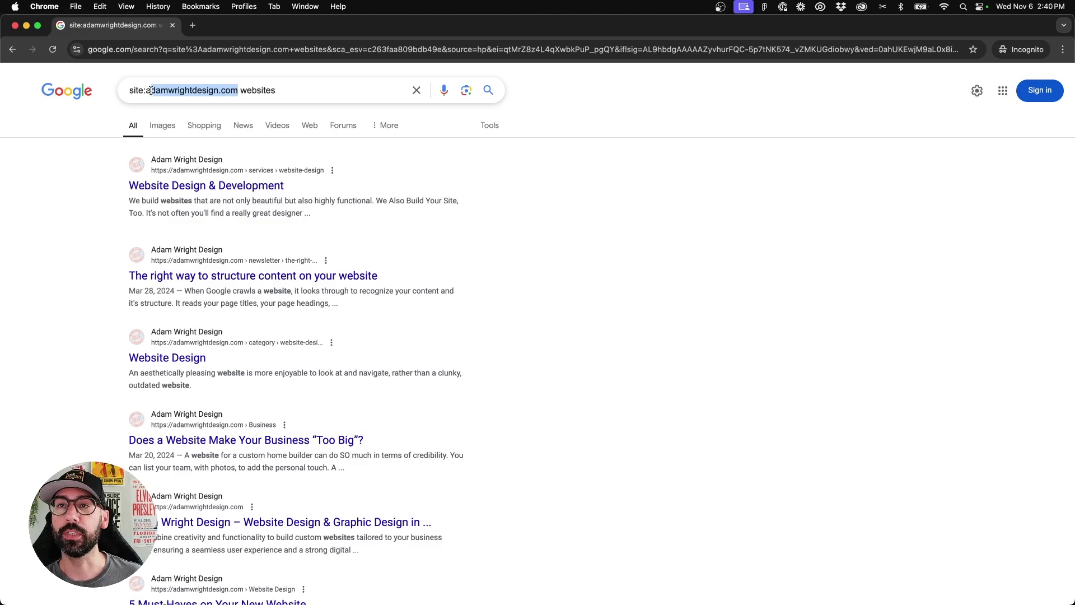
double_click(260, 91)
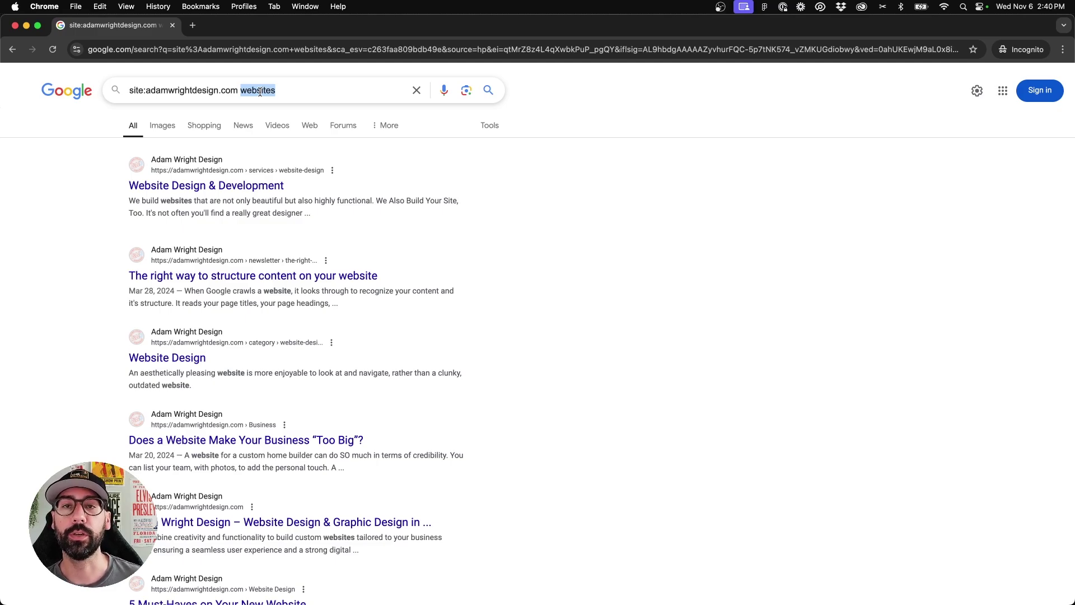
left_click(67, 90)
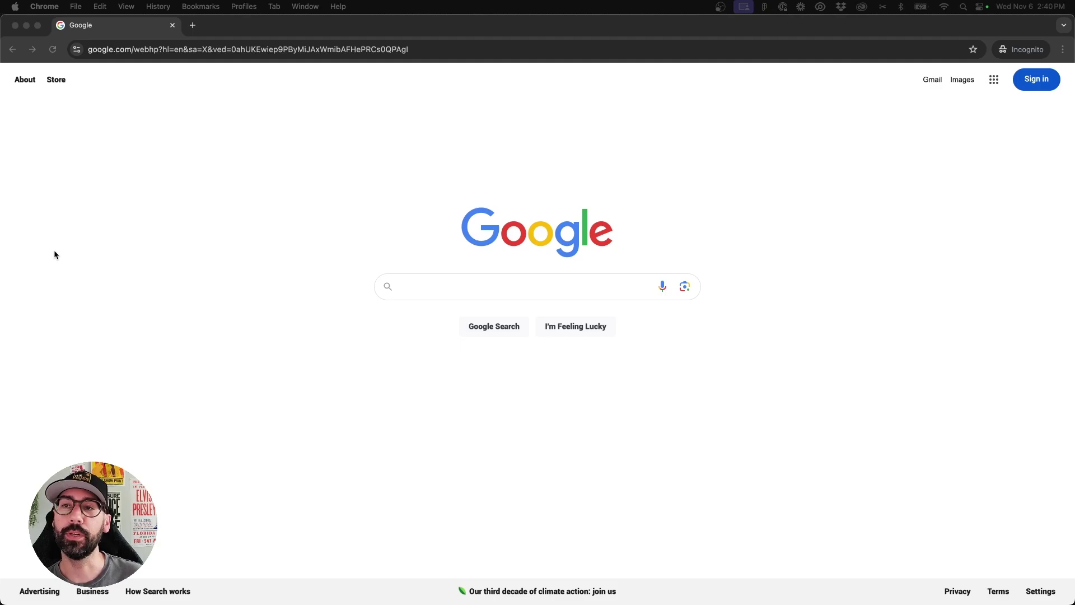
Run the query 'link:adamwrightdesign.com' from the homepage search box.
left_click(447, 281)
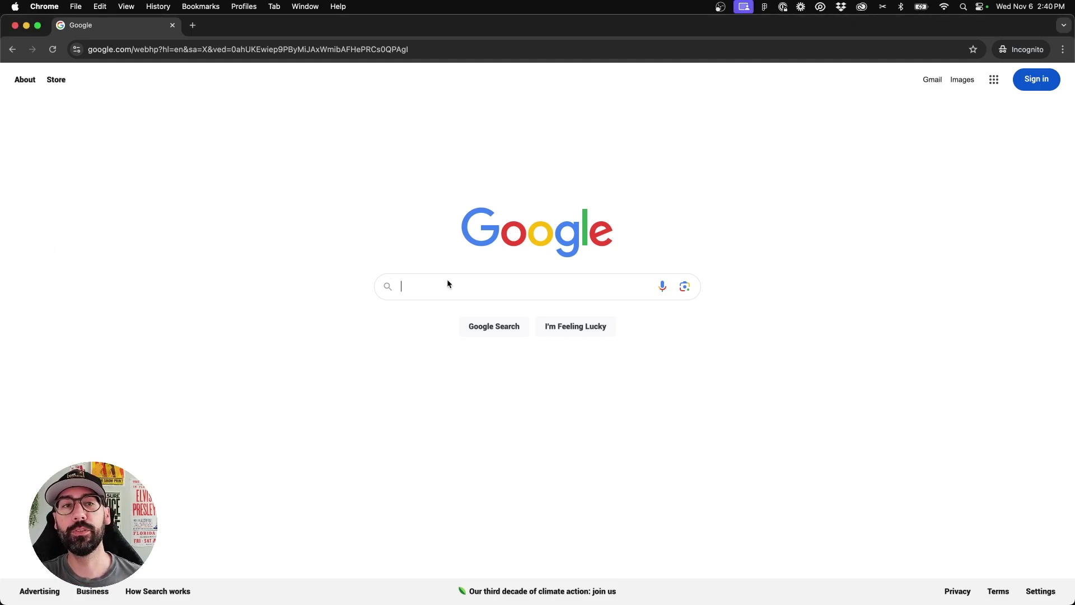
type("link")
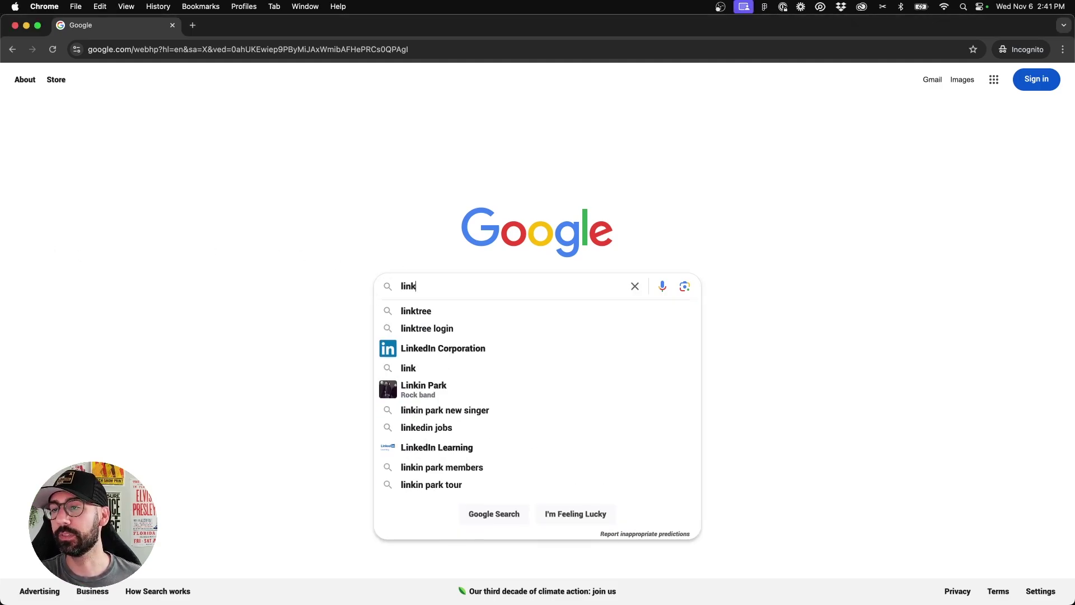
type(":adam")
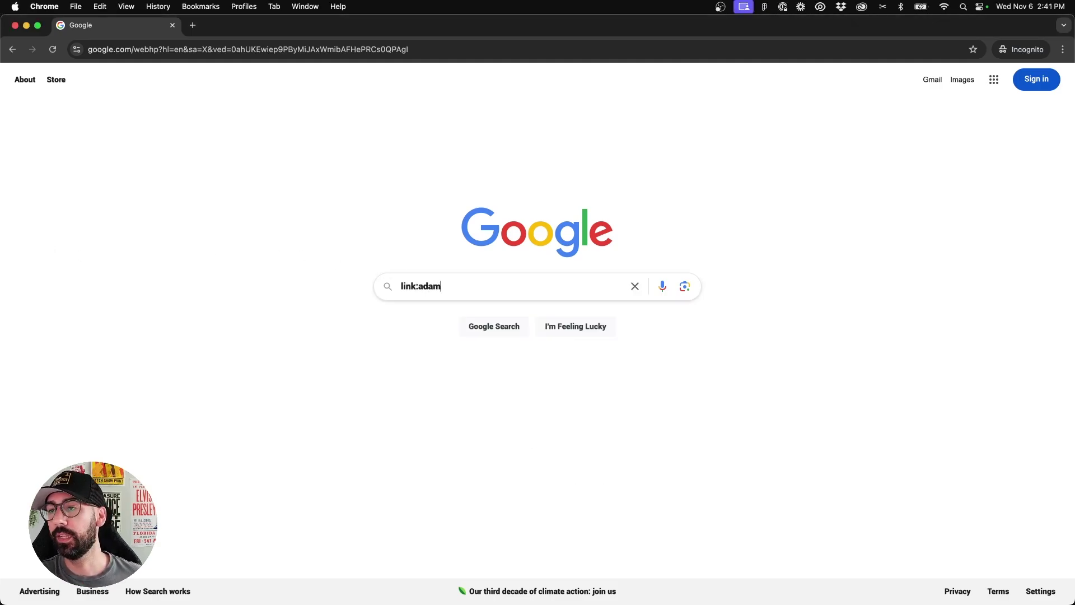
type("wrightdesign.com")
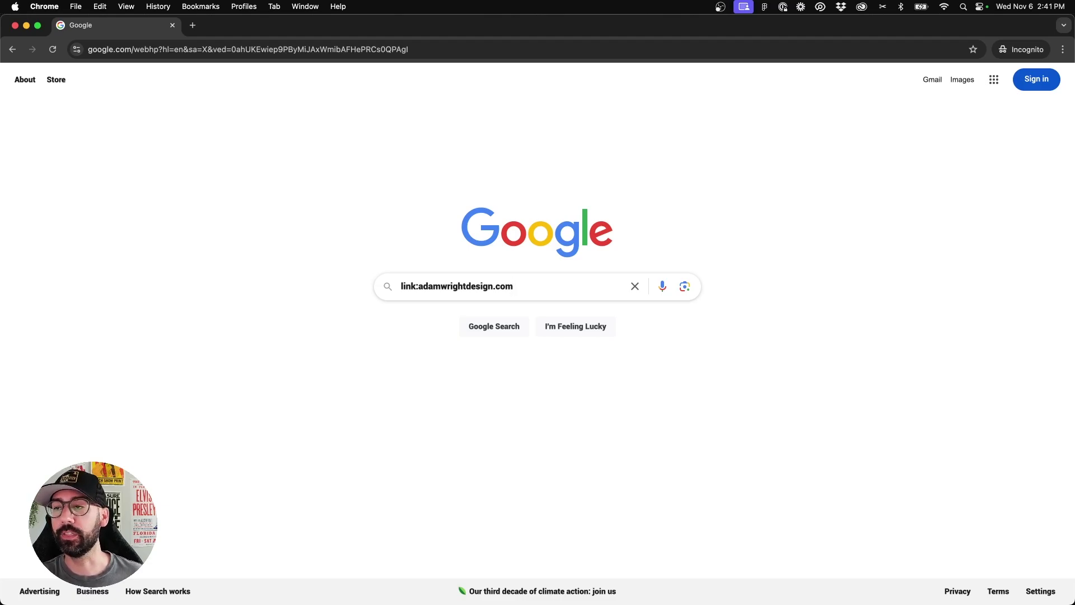
key("Return")
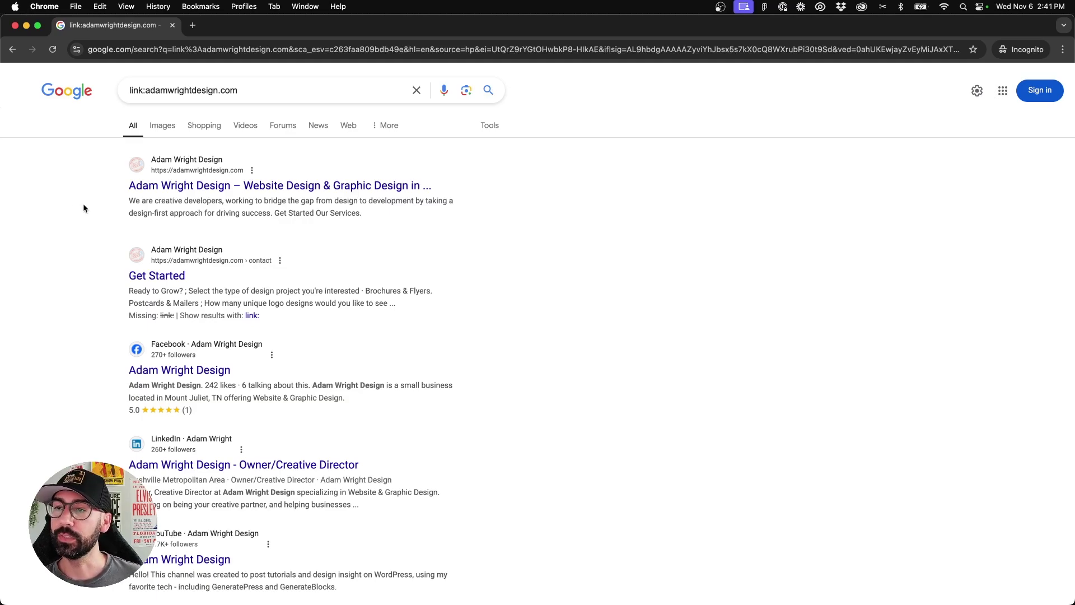
scroll(83, 208, "down", 3)
scroll(83, 208, "down", 2)
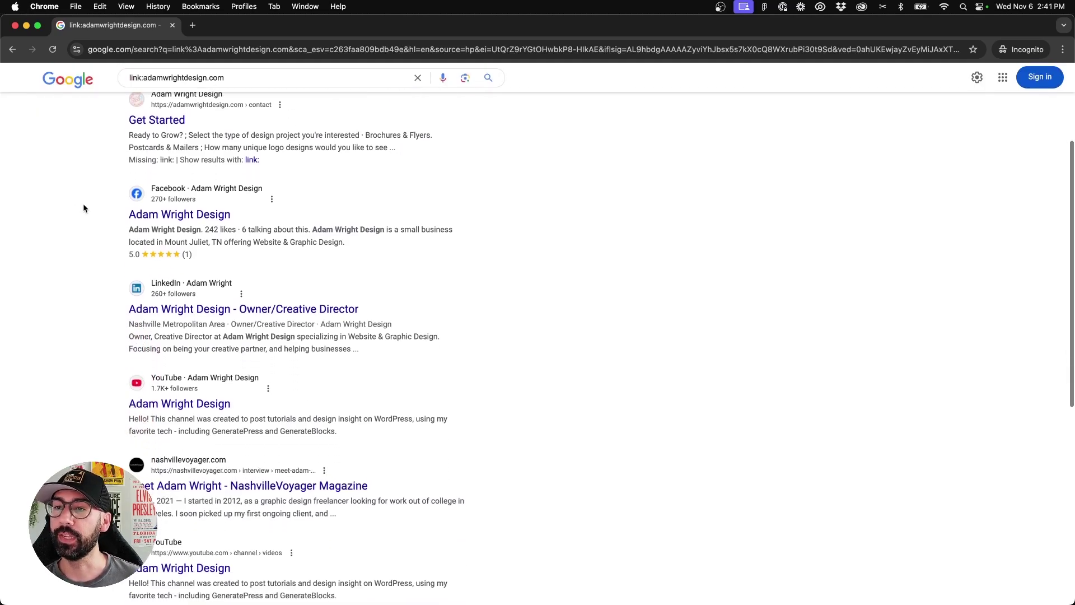
scroll(125, 215, "up", 4)
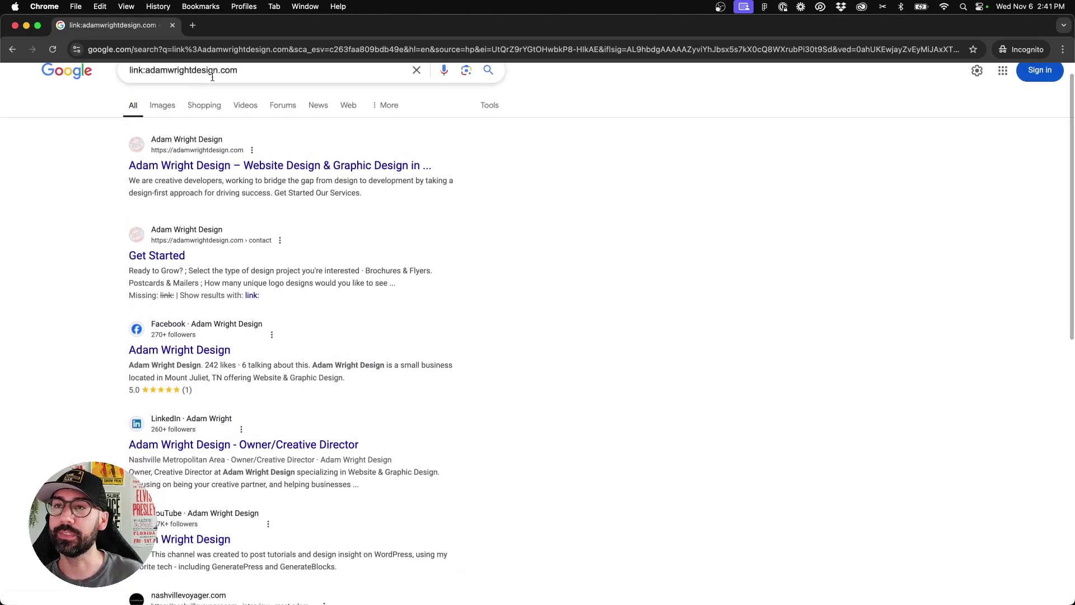
scroll(138, 280, "down", 4)
scroll(138, 280, "down", 3)
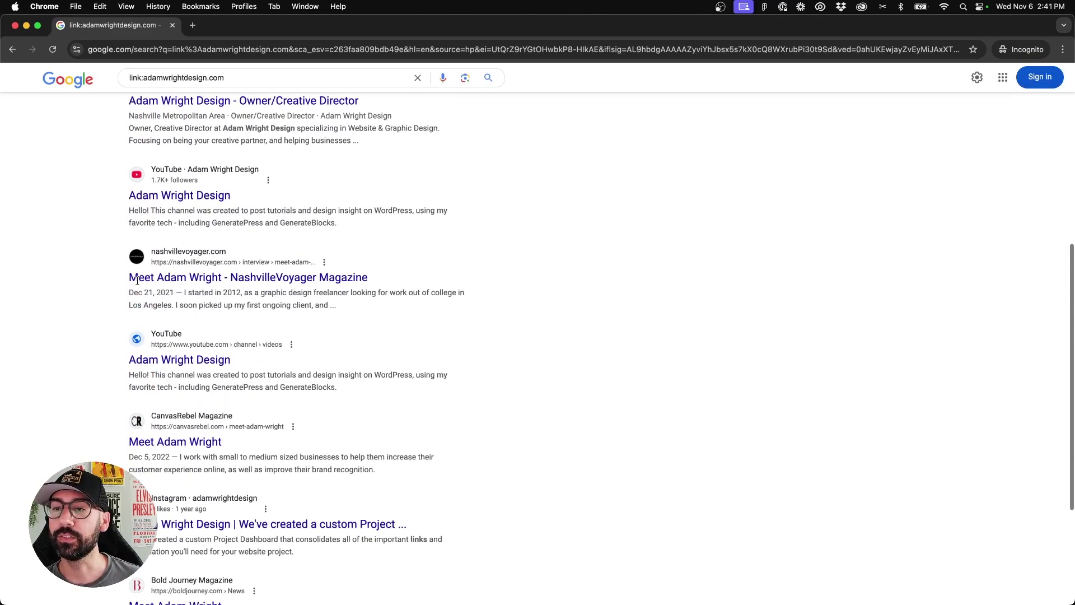
scroll(93, 336, "down", 3)
scroll(93, 339, "up", 10)
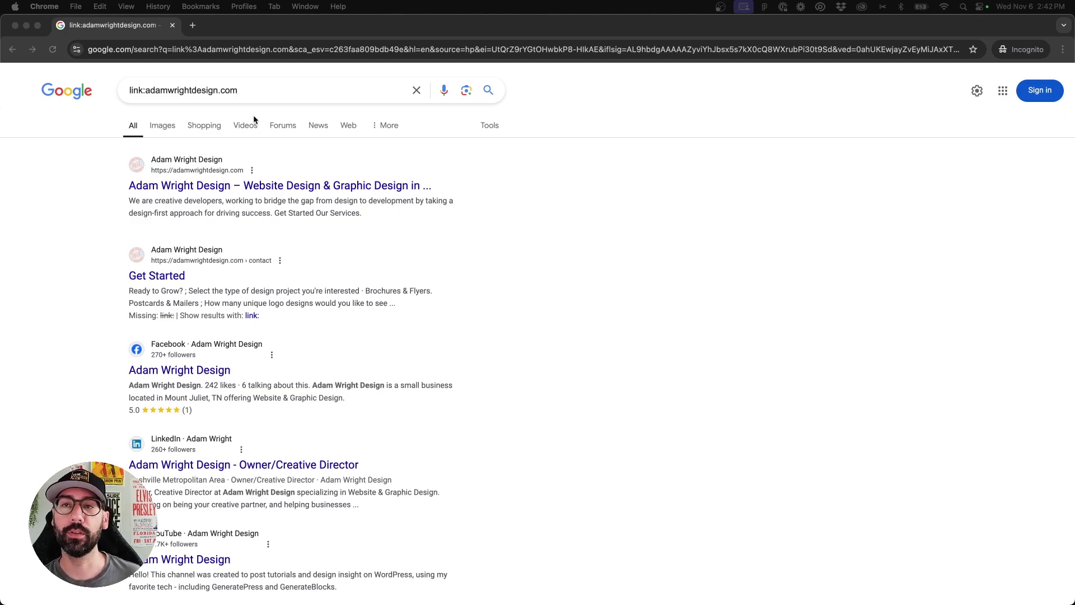
left_click(274, 93)
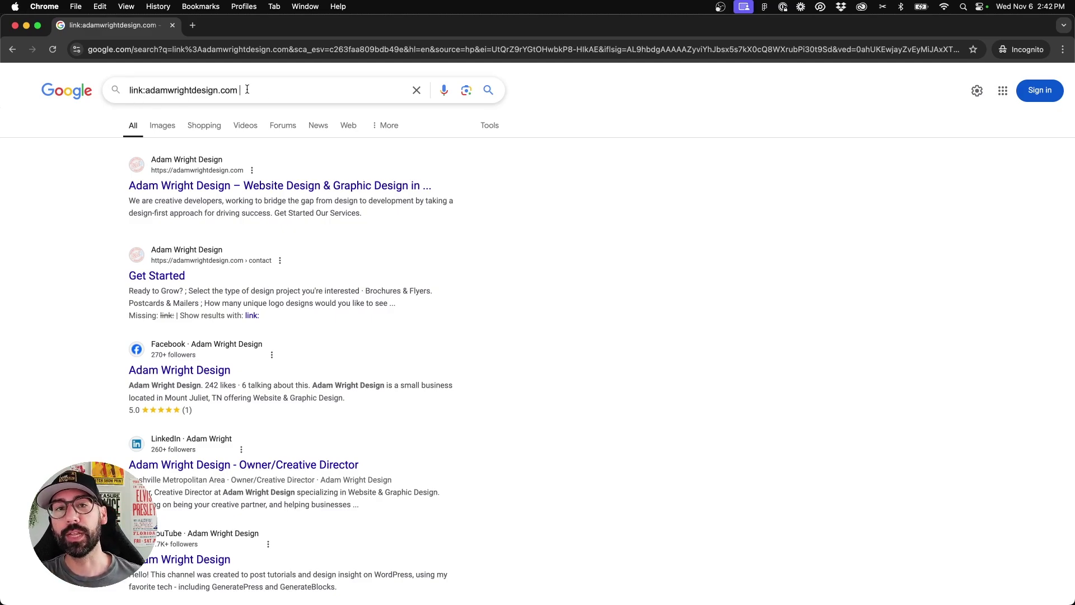
Extend the query to 'link:adamwrightdesign.com -adamwrightdesign.com' and run it.
type("-")
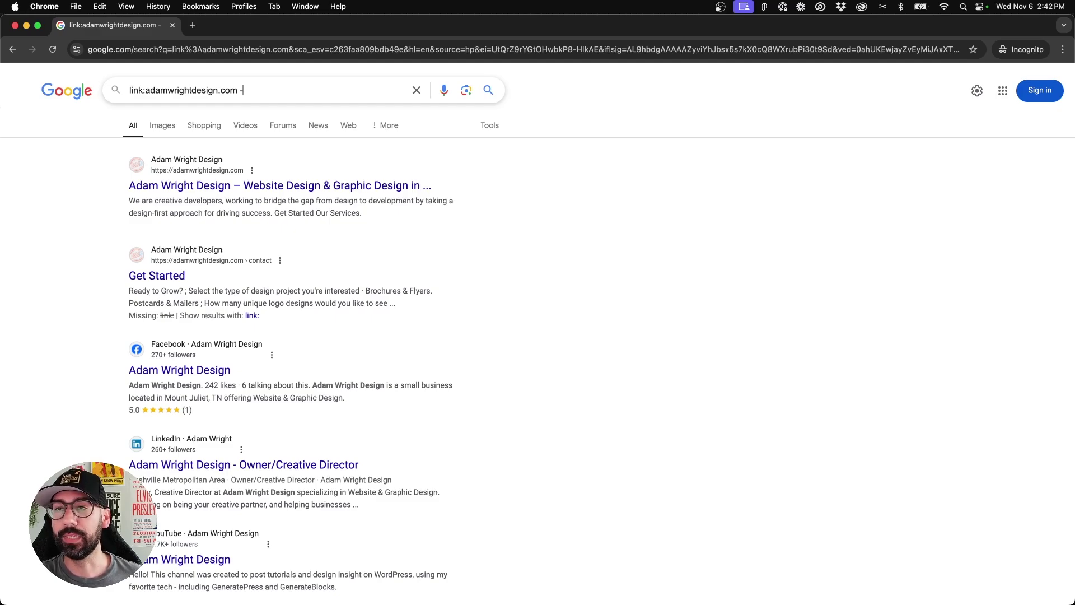
type("adamwrightdesign.com")
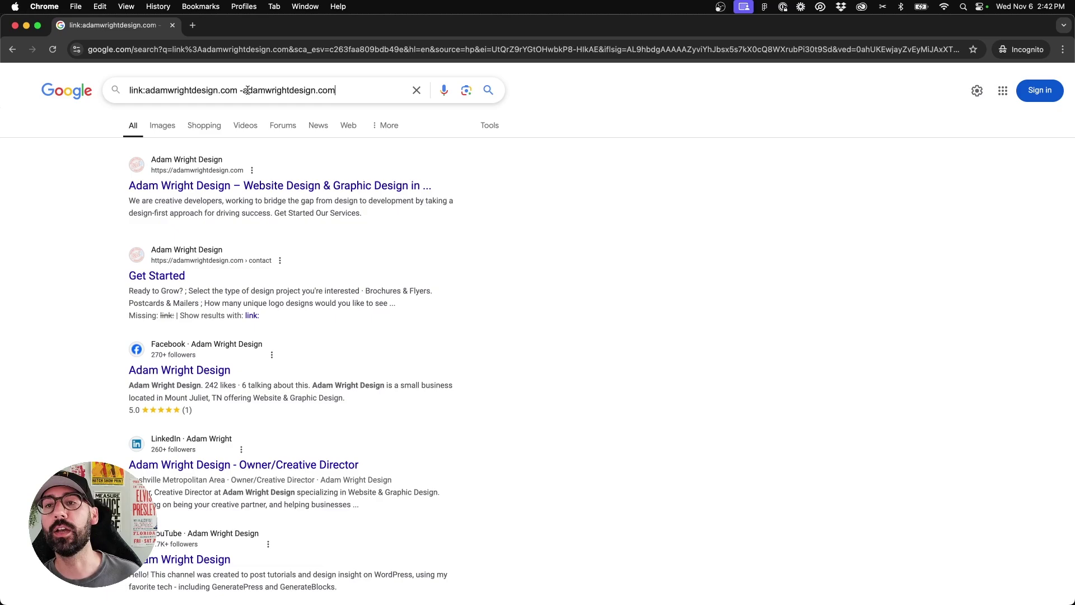
key("Return")
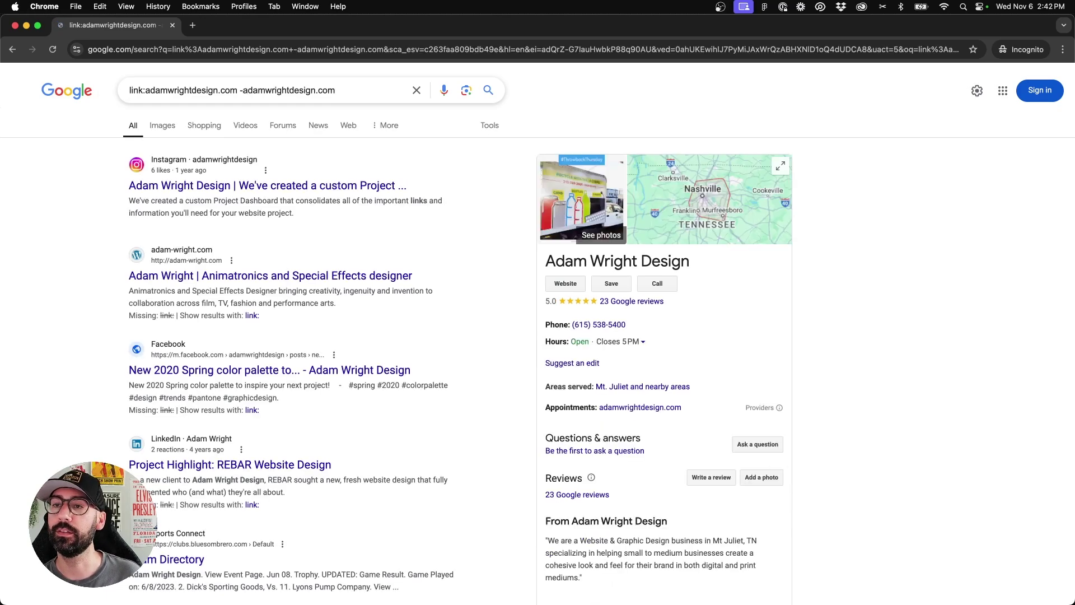
Look over the exclusion results, then select all of the link: query and delete it.
scroll(87, 181, "down", 1)
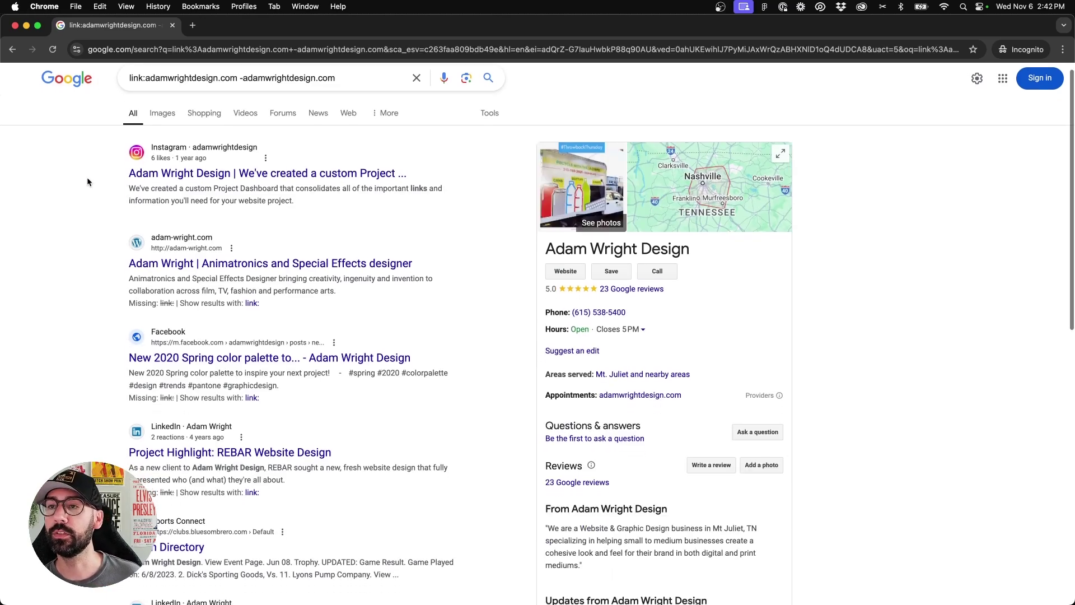
scroll(88, 181, "down", 5)
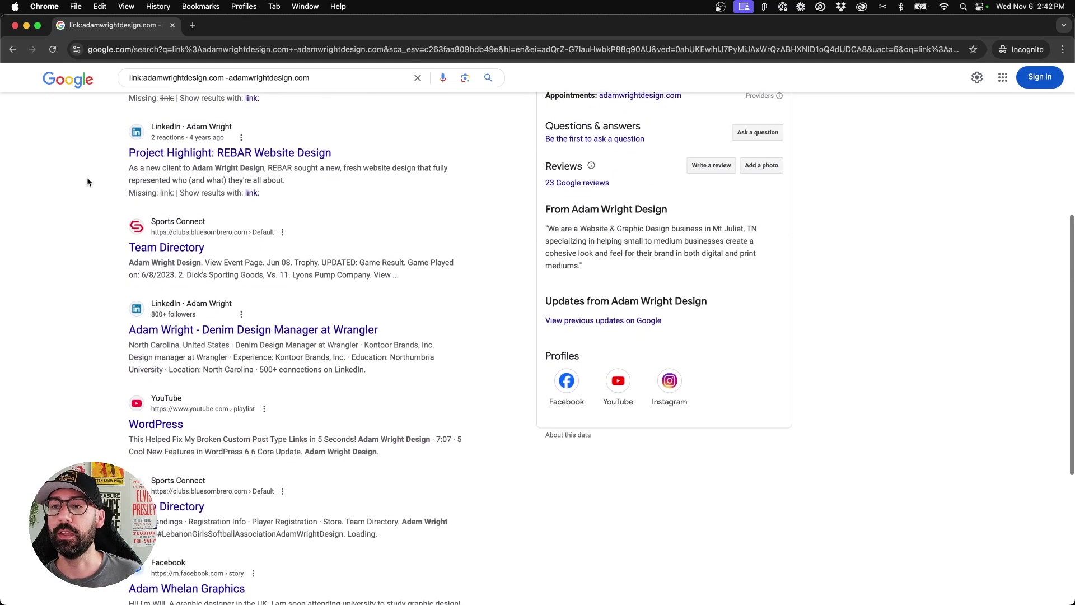
scroll(88, 181, "down", 4)
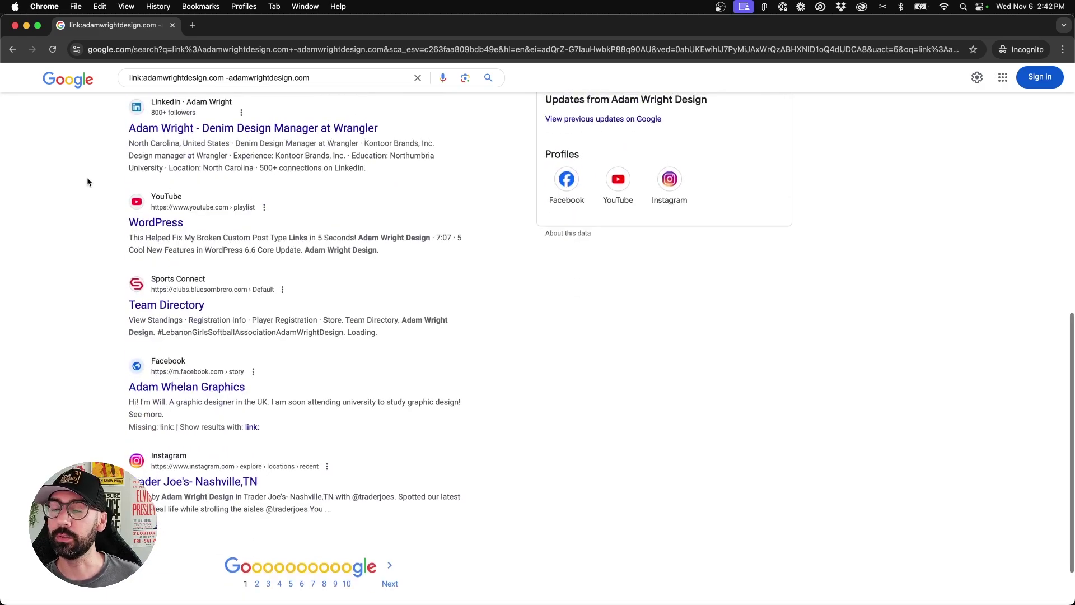
scroll(88, 182, "up", 9)
double_click(326, 90)
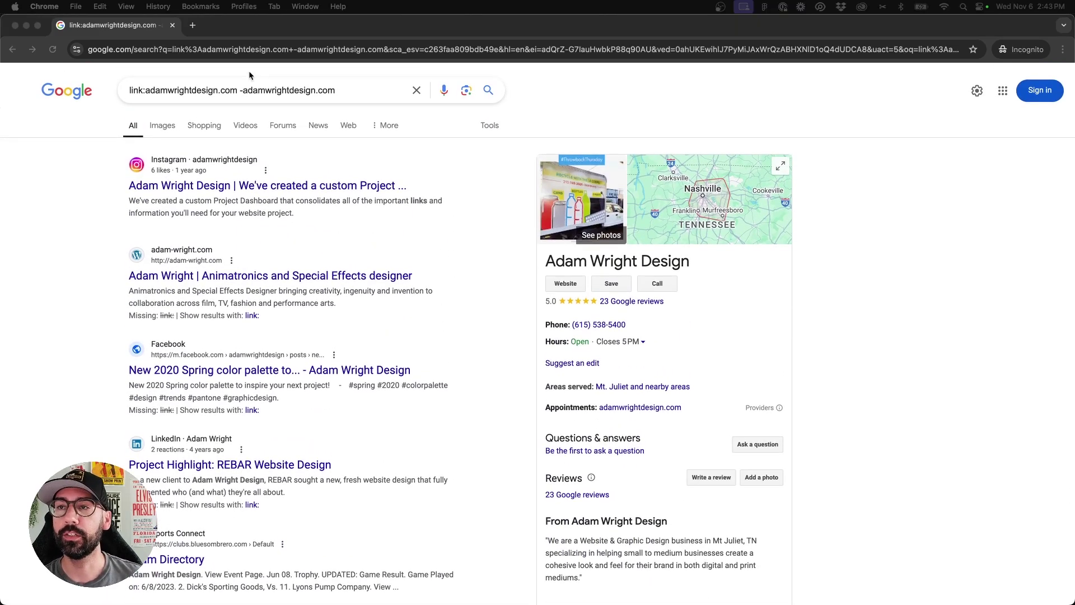
key("super+a")
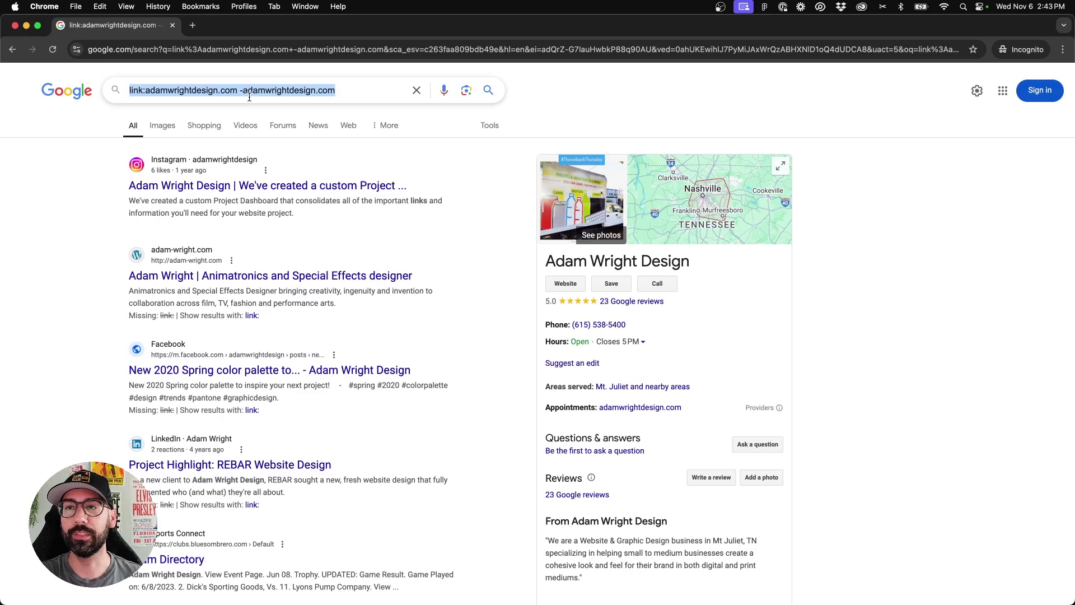
key("BackSpace")
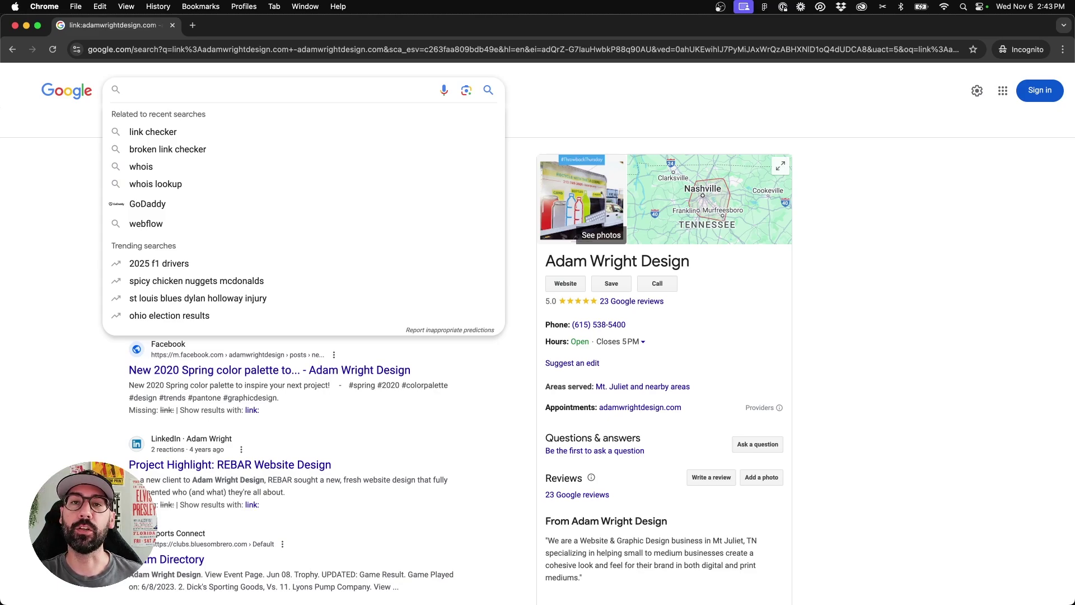
Search for 'jaguar' and look through its car-dominated results.
type("jaguar")
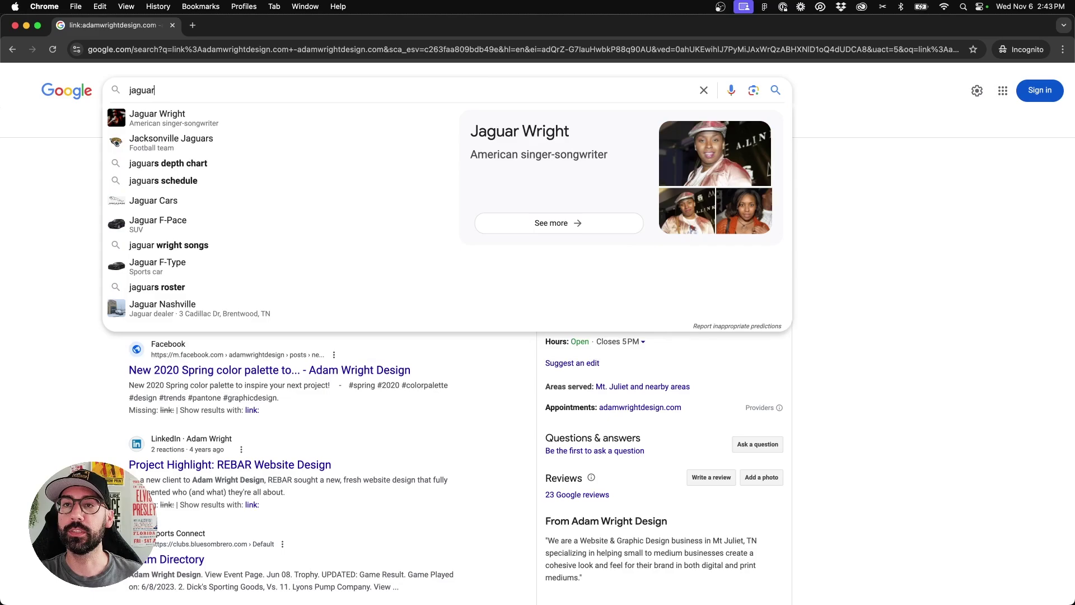
key("Return")
scroll(96, 251, "down", 4)
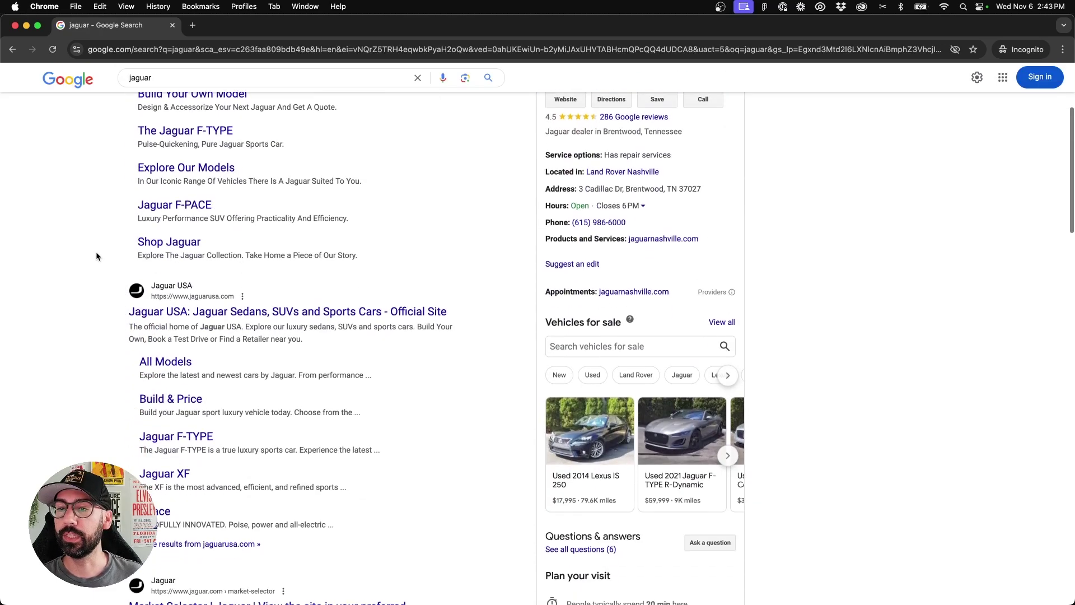
scroll(96, 251, "down", 4)
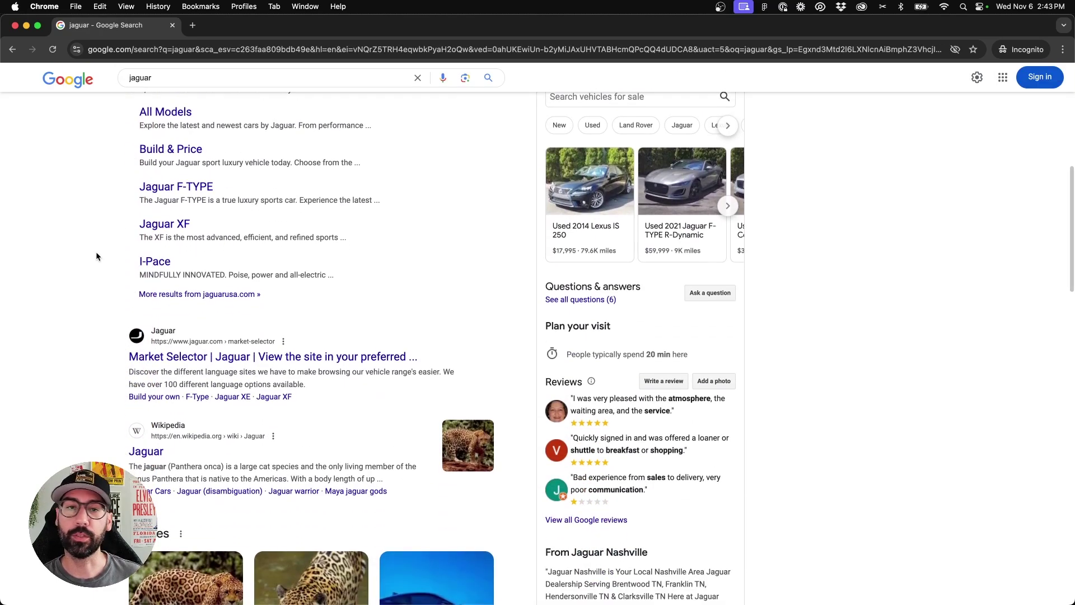
scroll(95, 250, "up", 8)
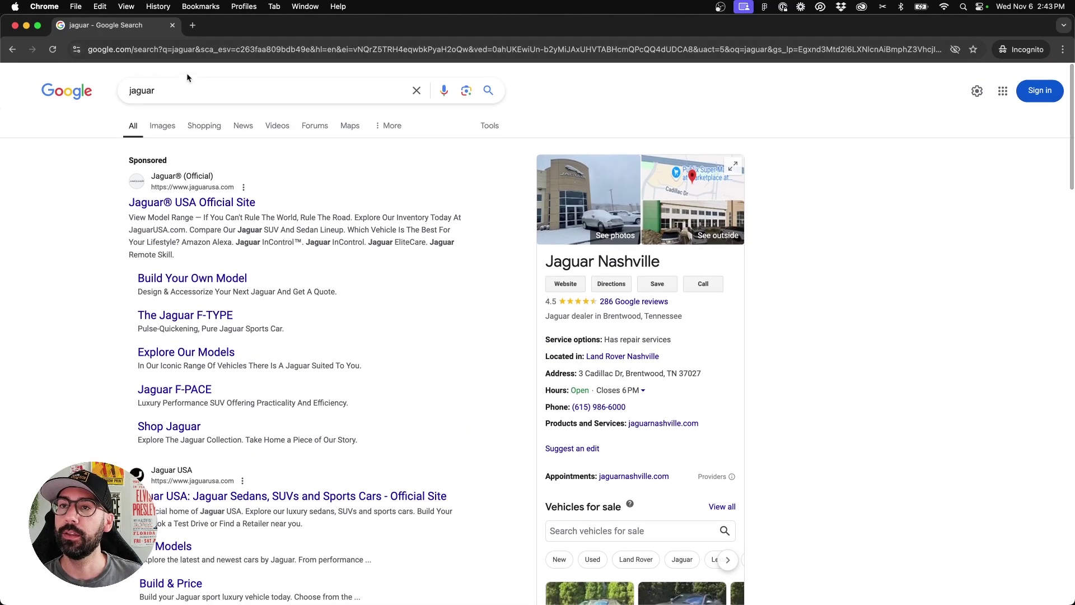
Refine the query to 'jaguar -car' so the animal pages appear.
left_click(186, 90)
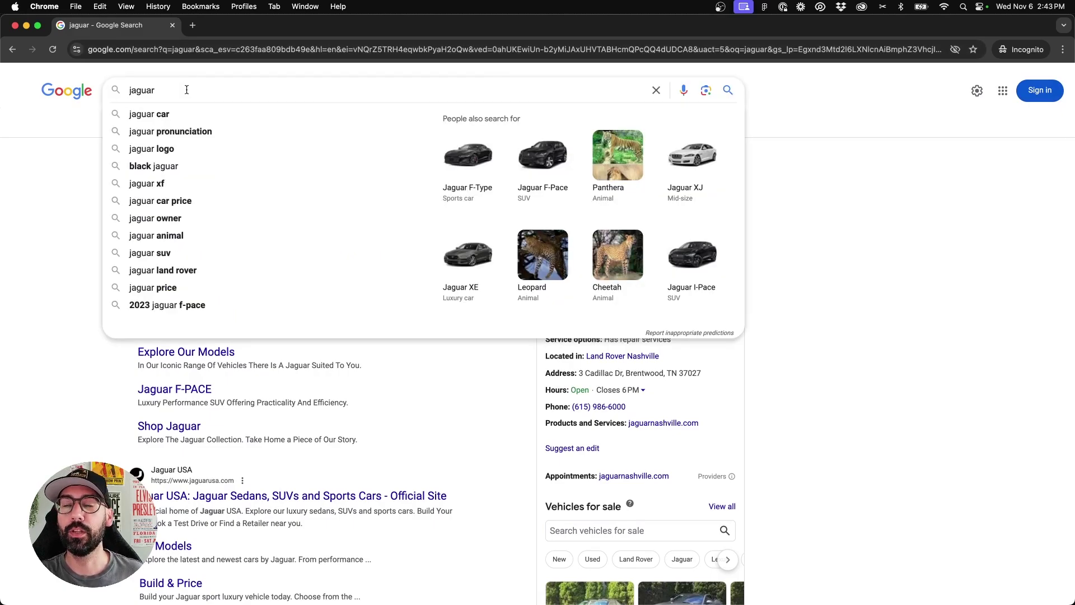
type("-car")
key("Return")
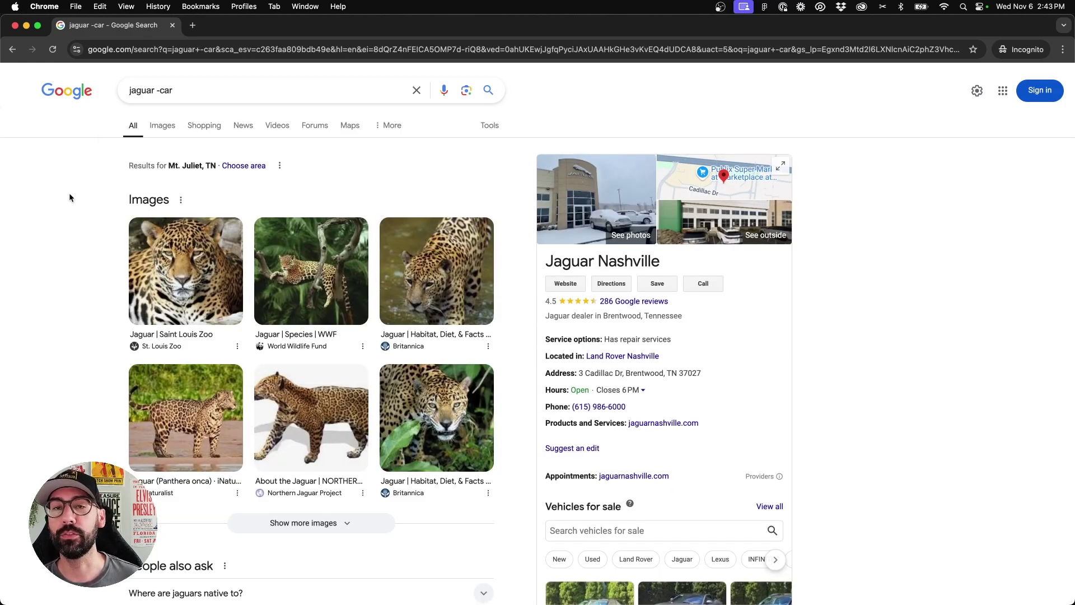
scroll(69, 193, "down", 10)
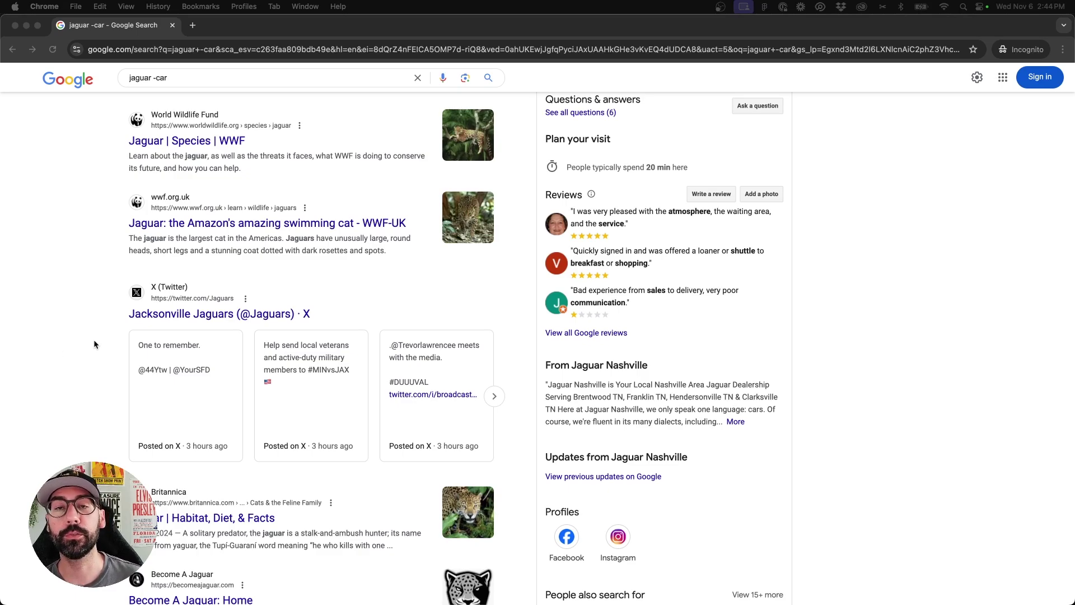
From the homepage, search the quoted phrase "website design", fixing the stray line break.
left_click(67, 79)
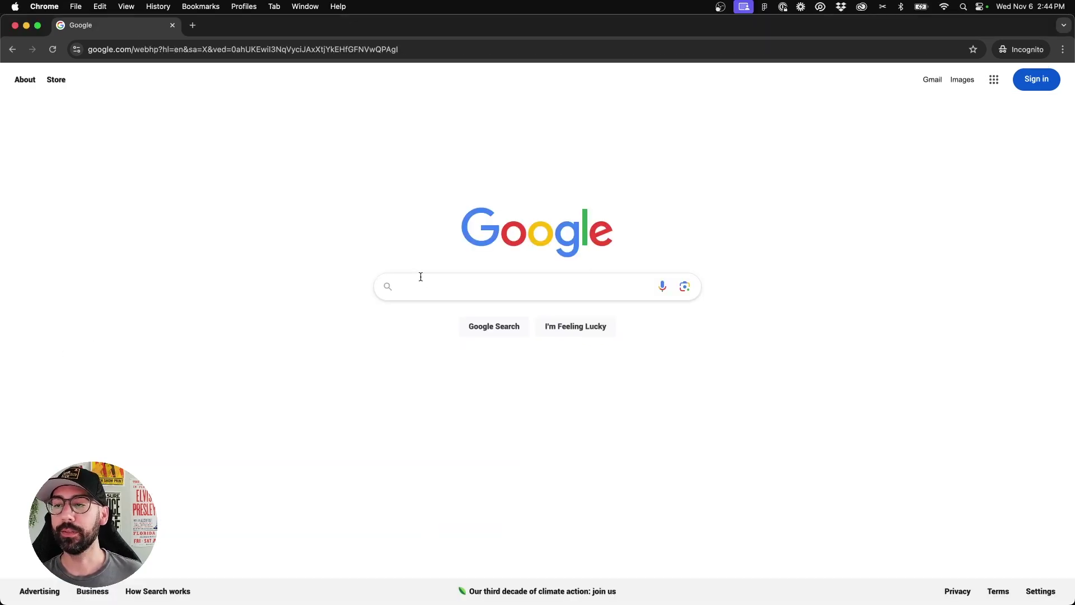
left_click(424, 282)
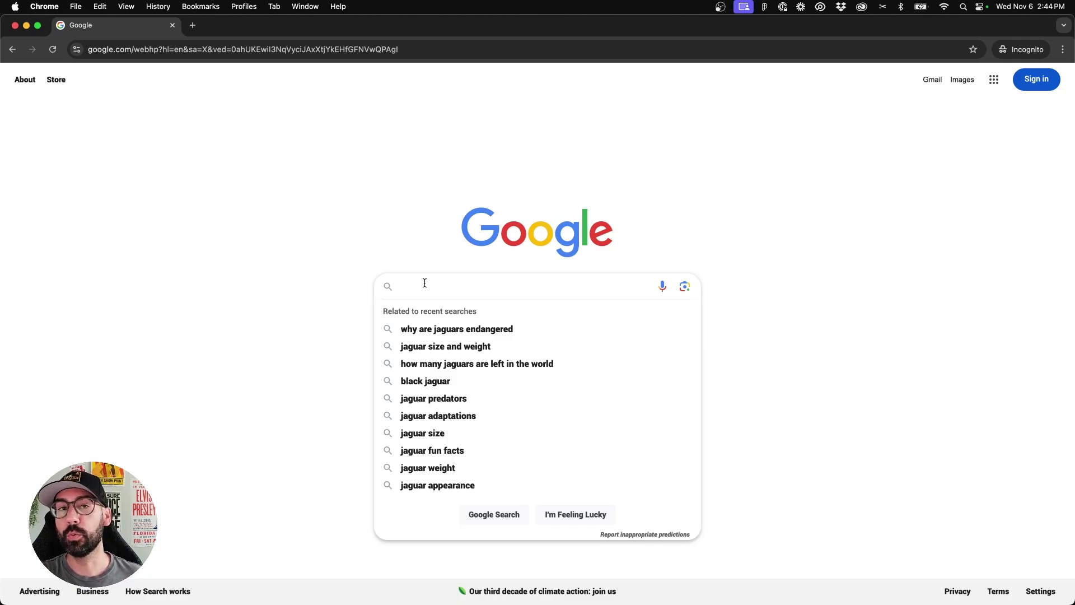
type("\"webs")
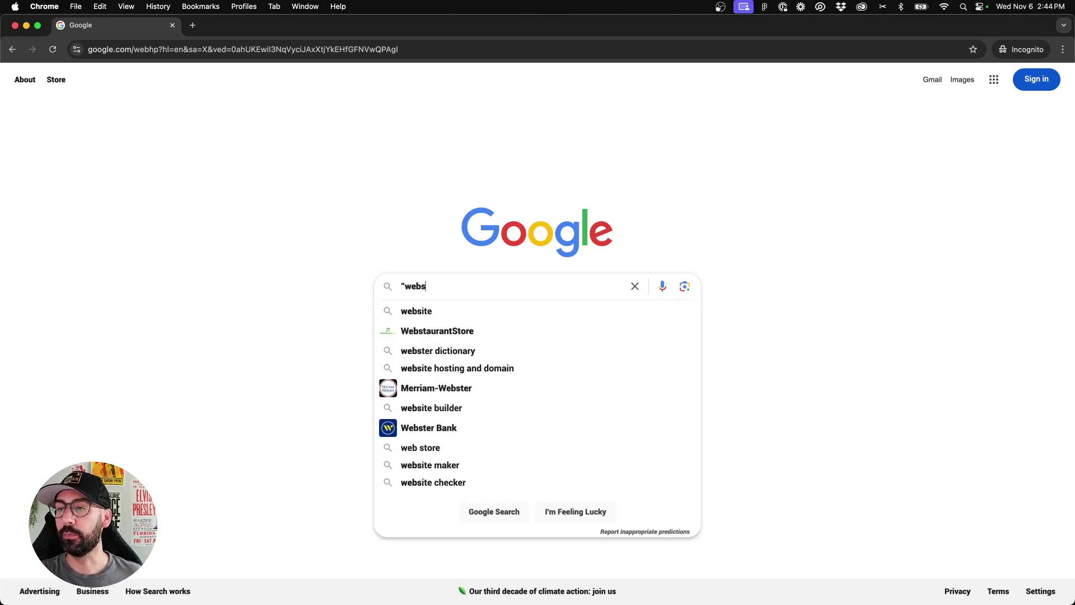
type("ite design")
key("shift+Return")
type("\"")
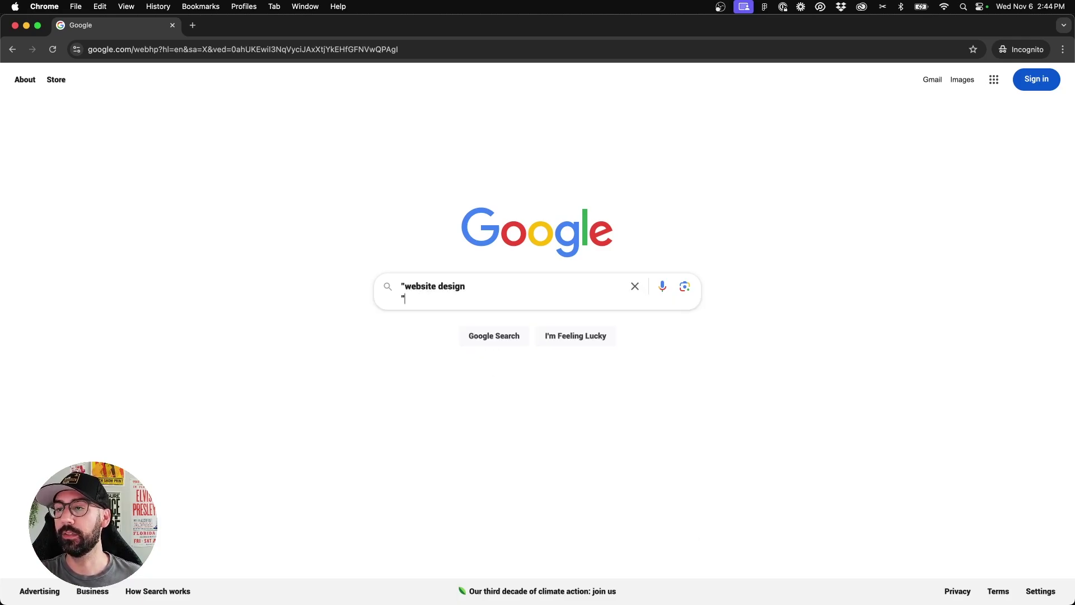
key("BackSpace")
key("BackSpace")
type("\"")
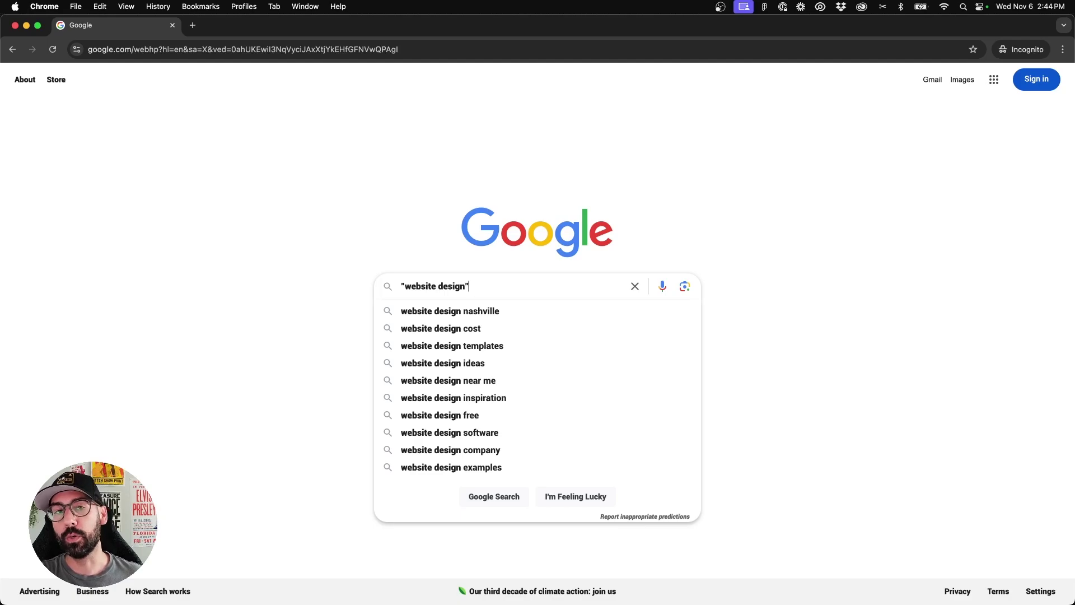
key("Return")
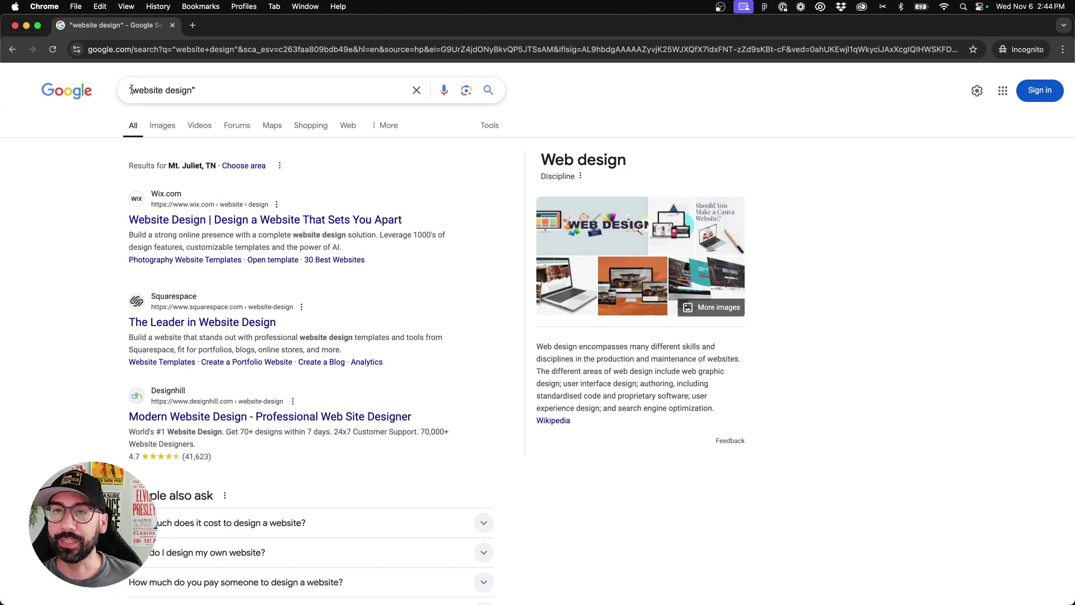
Highlight the quoted phrase in the query, then return to the Google homepage.
left_click_drag(132, 90, 190, 91)
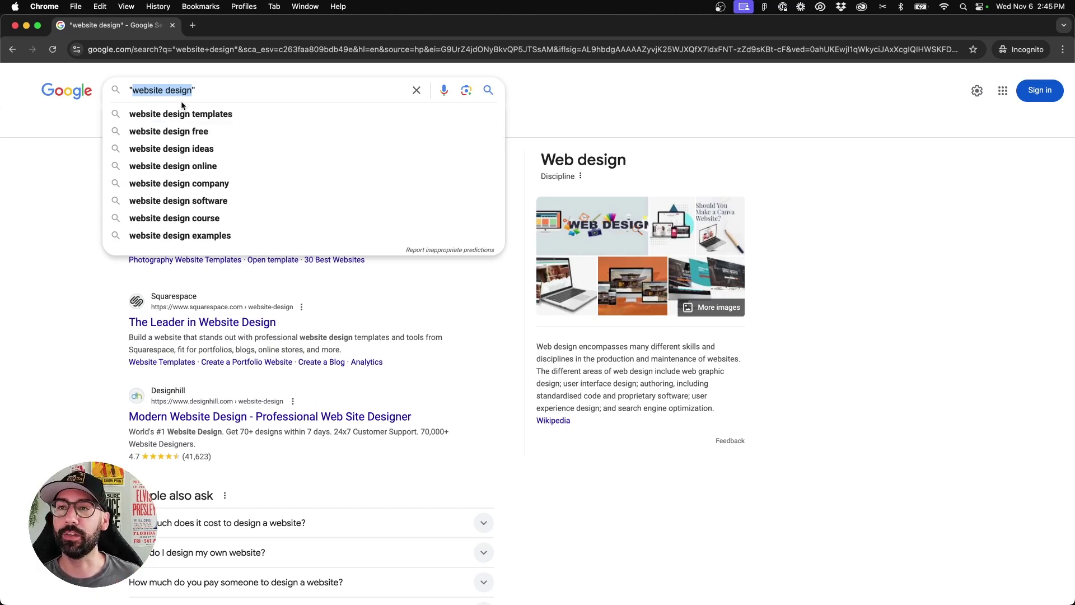
left_click(67, 90)
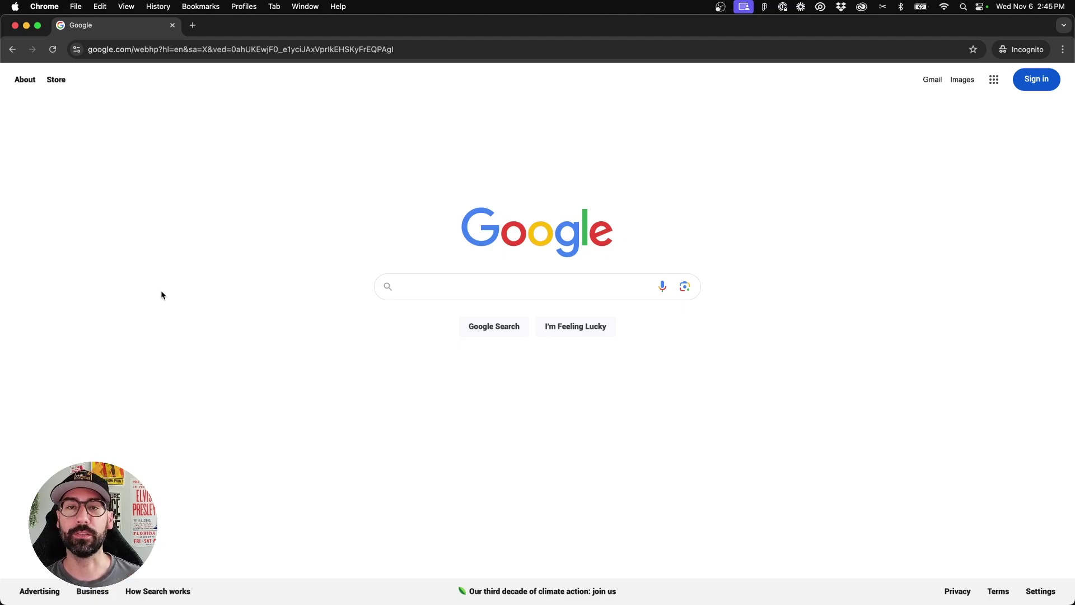
Search 'job application filetype:pdf', replacing the mistyped word 'link' with the operator.
left_click(425, 281)
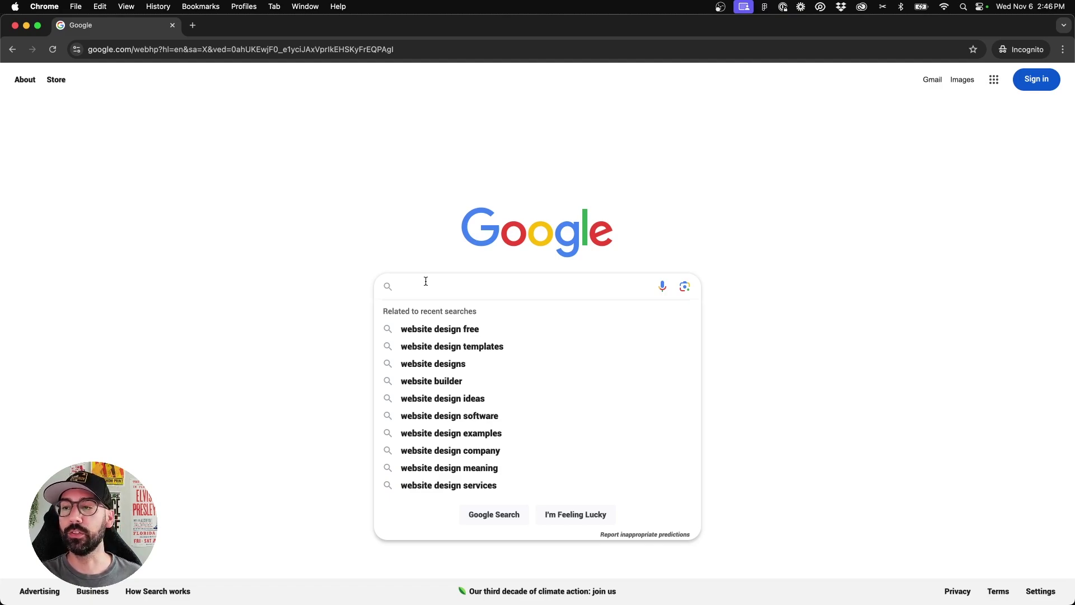
type("job applicat")
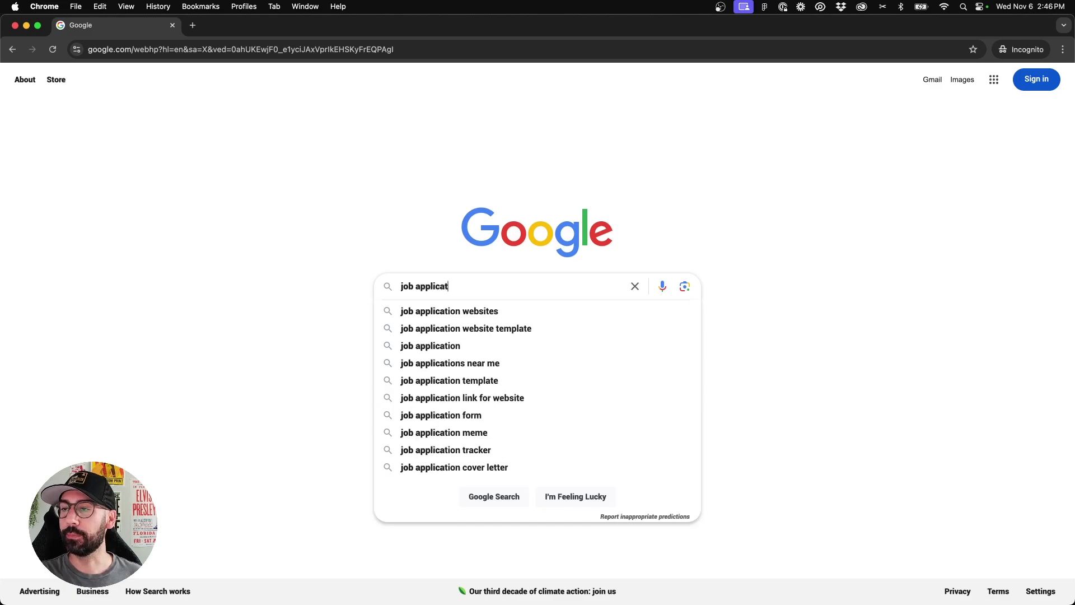
type("ion l")
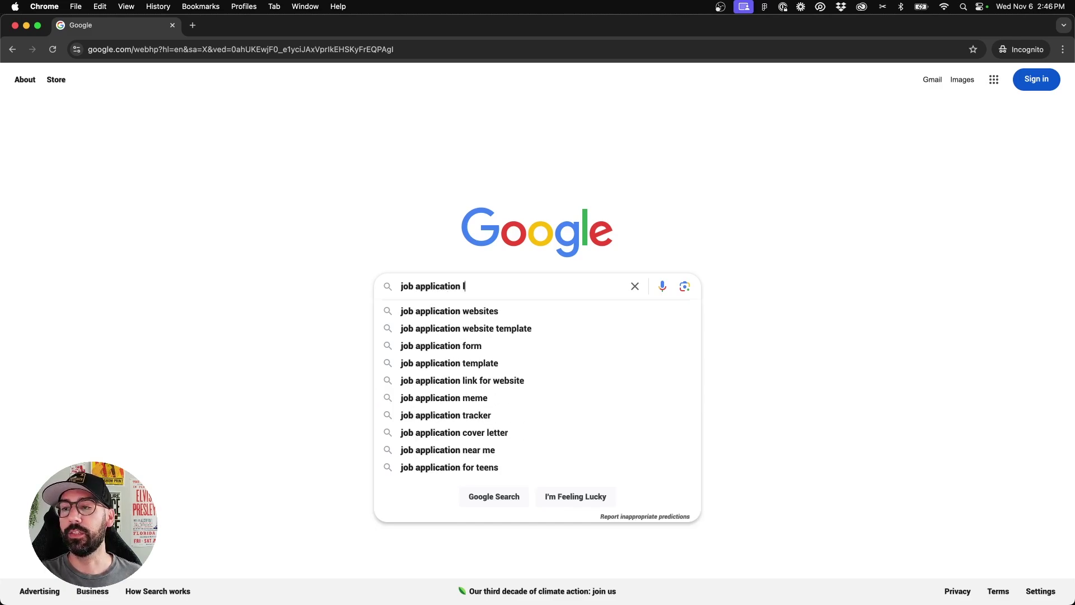
type("ink")
key("BackSpace")
key("BackSpace")
key("BackSpace")
key("BackSpace")
type("filetype")
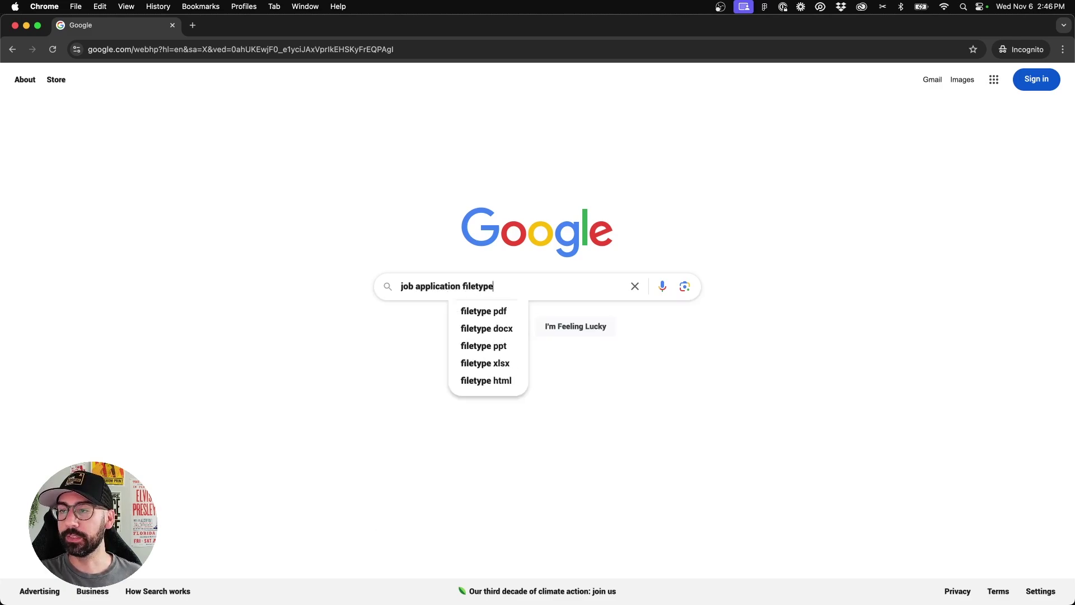
type(":pdf")
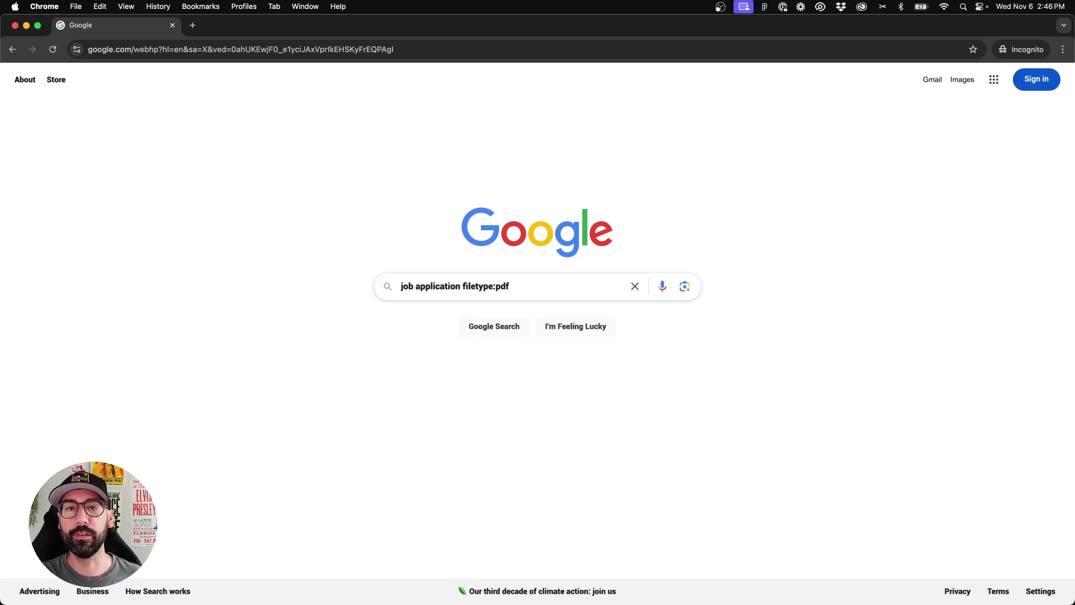
key("Return")
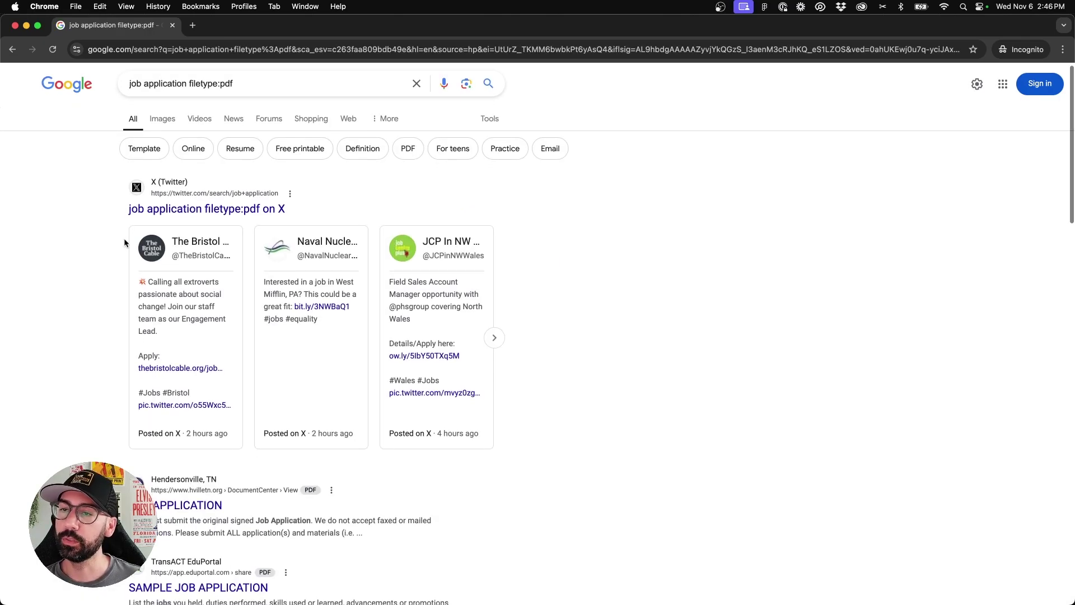
scroll(124, 242, "down", 5)
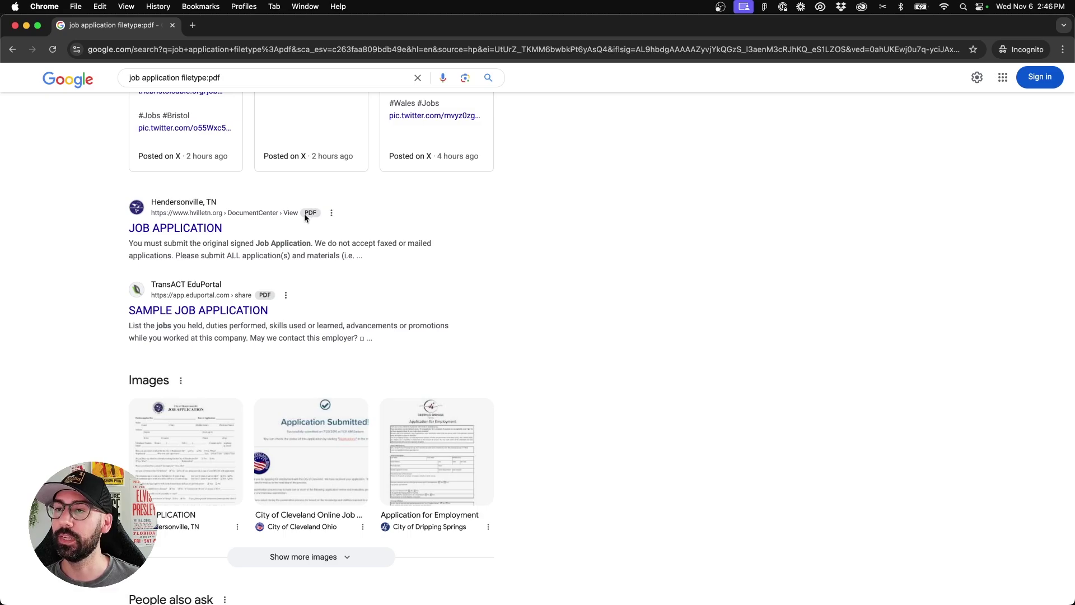
scroll(252, 311, "down", 1)
scroll(215, 252, "down", 10)
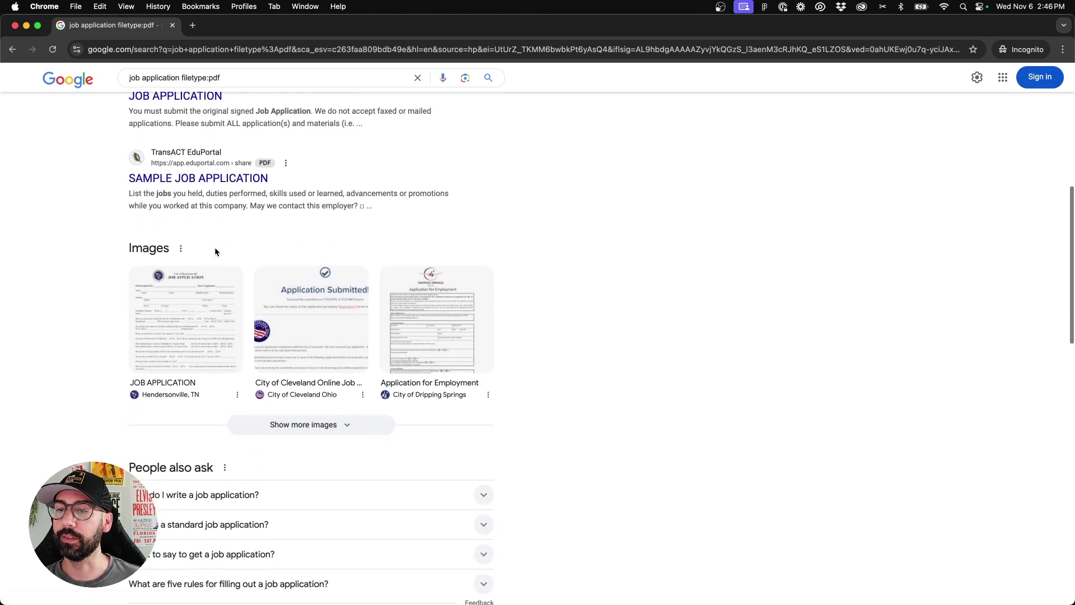
scroll(322, 307, "down", 10)
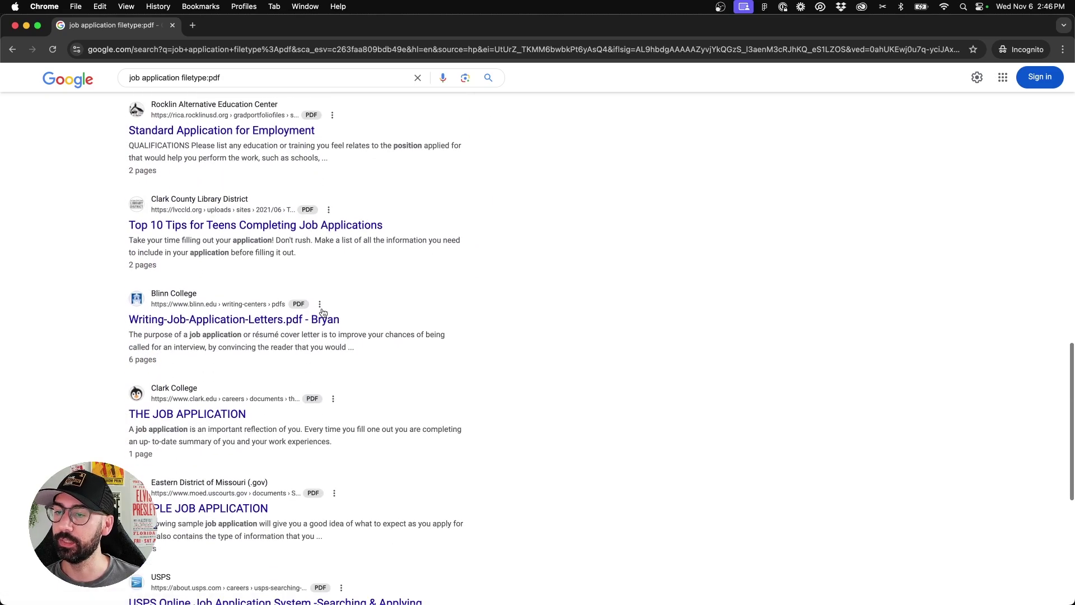
scroll(322, 307, "up", 20)
scroll(321, 312, "up", 3)
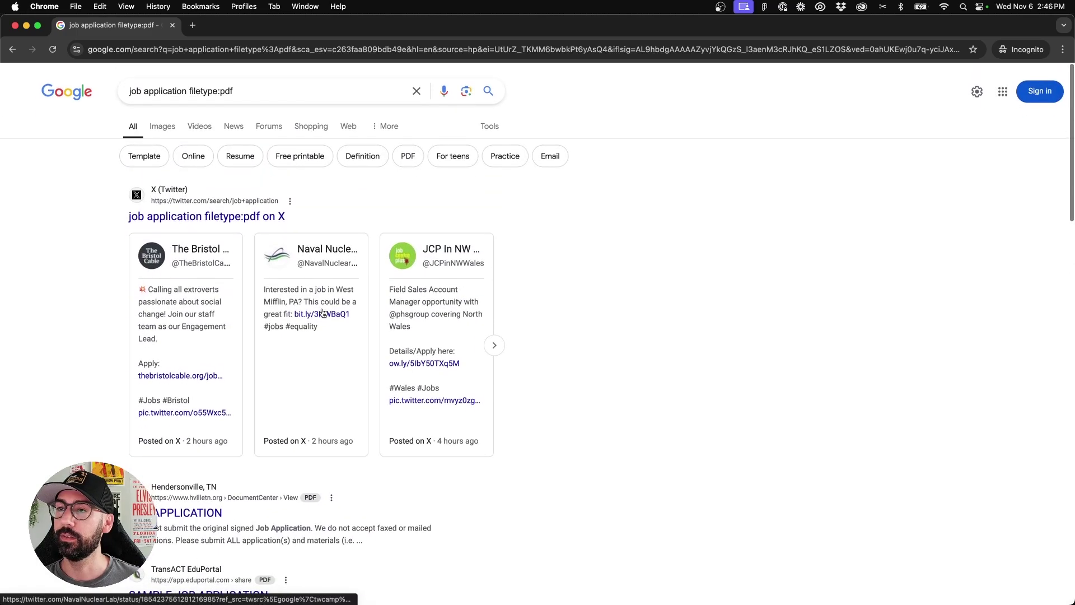
Change the query to 'job application filetype:doc' and browse the DOC application forms.
left_click(224, 90)
double_click(224, 90)
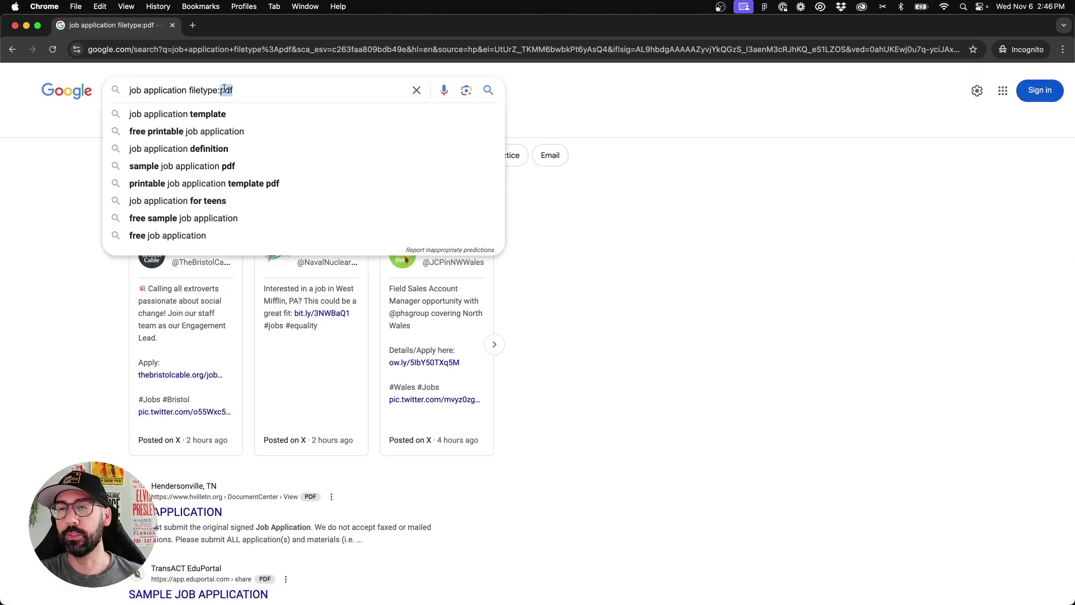
type("doc")
key("Return")
scroll(312, 222, "down", 4)
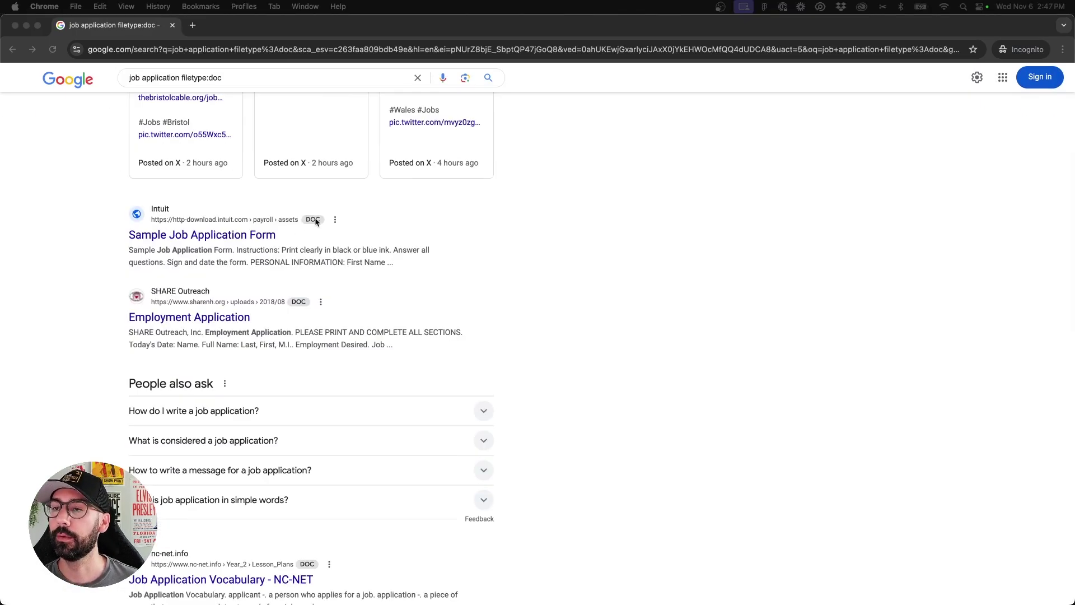
left_click(315, 220)
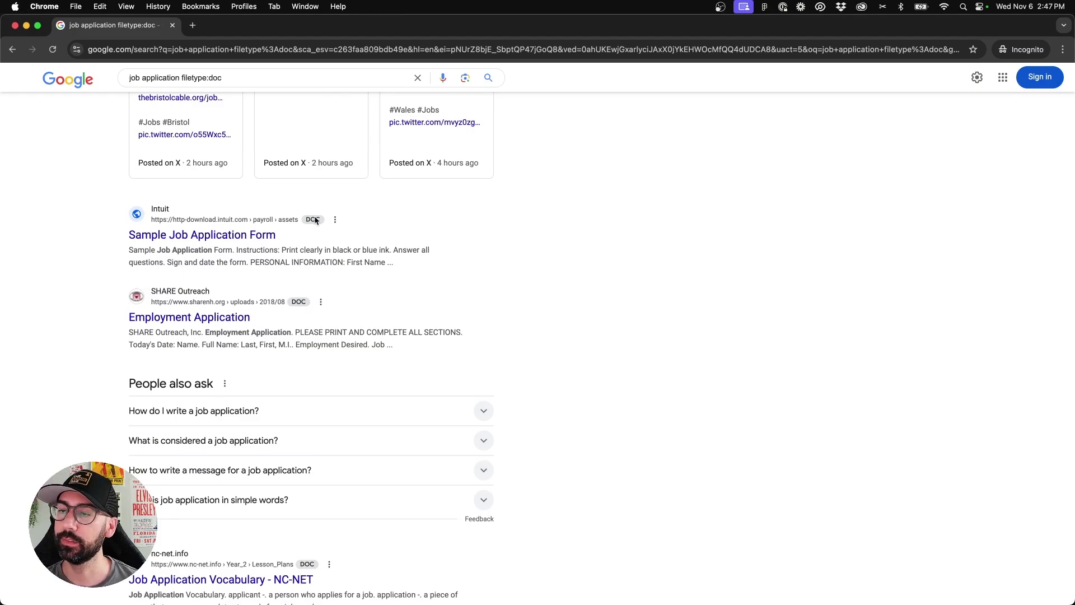
scroll(315, 220, "down", 8)
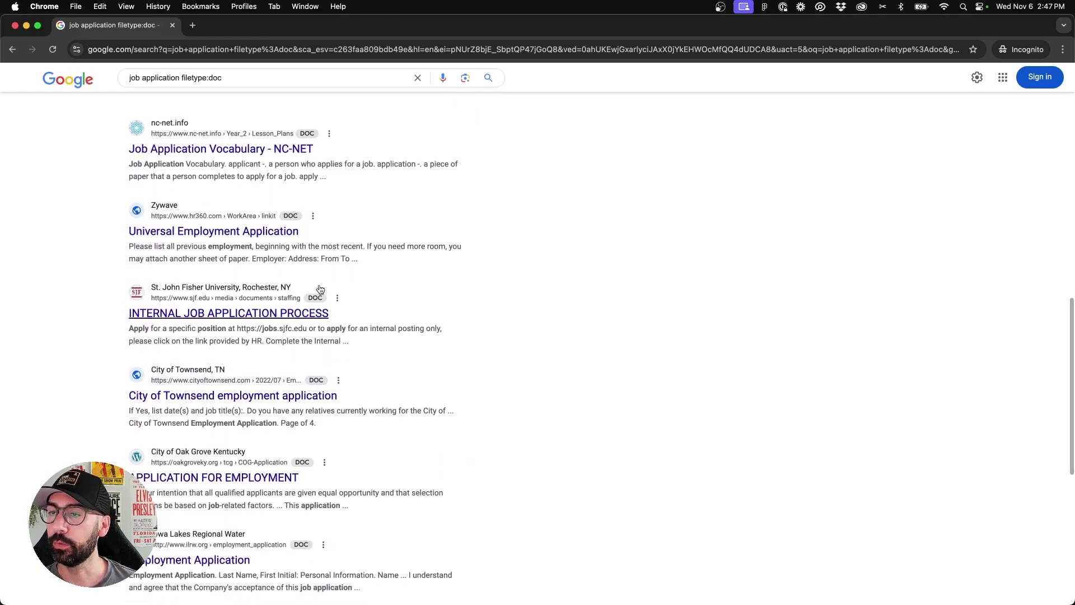
scroll(308, 422, "down", 3)
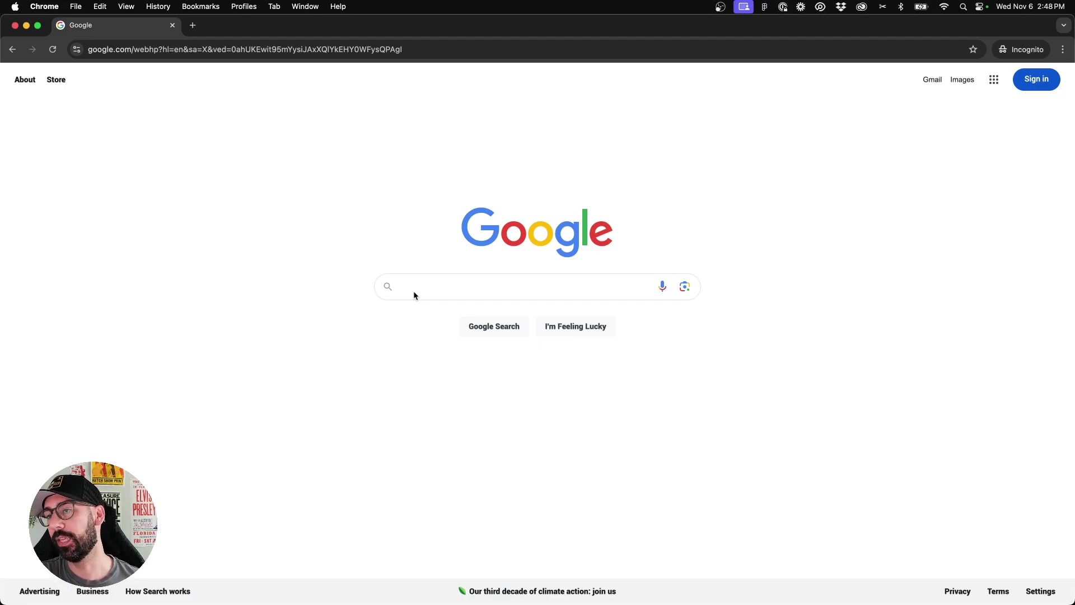
Search 'apple brand guidelines filetype:pdf' and scroll the PDF results led by Apple Identity Guidelines.
type("apple brand ")
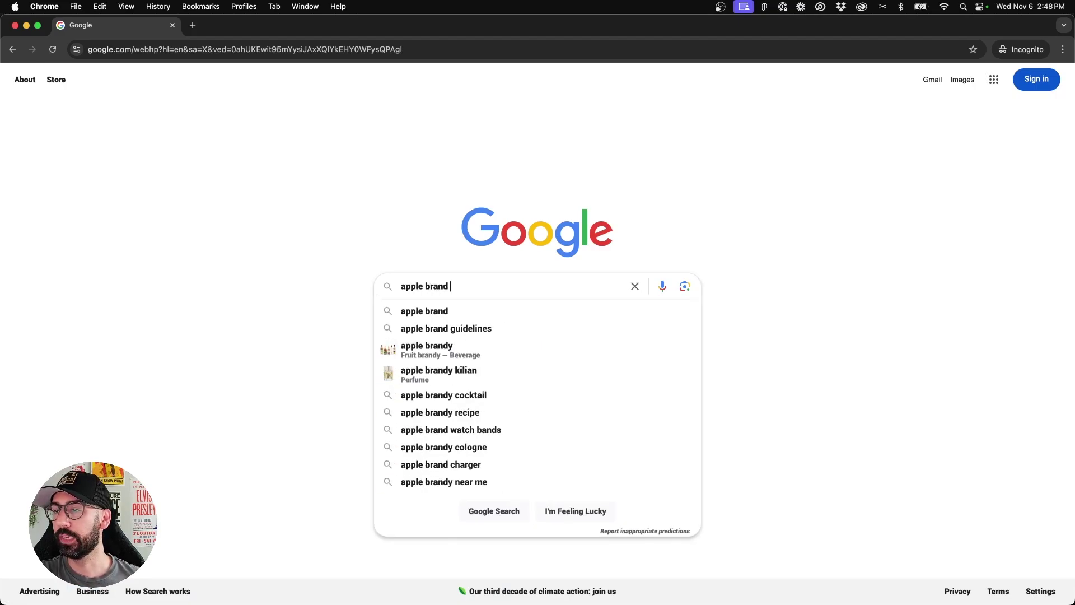
type("guidelines filetype:pdf")
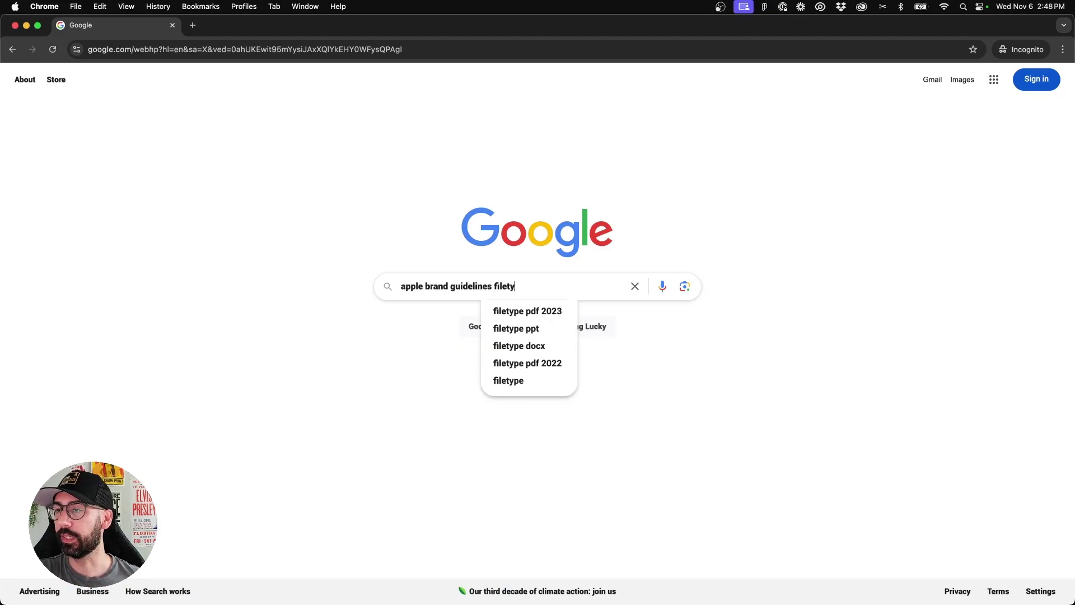
key("Return")
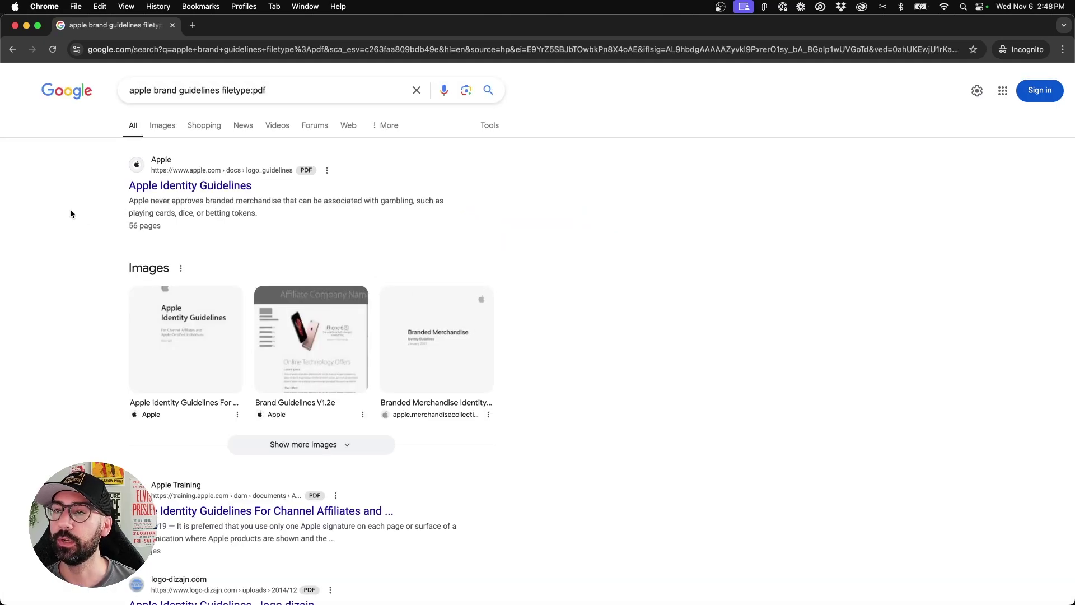
scroll(71, 213, "down", 2)
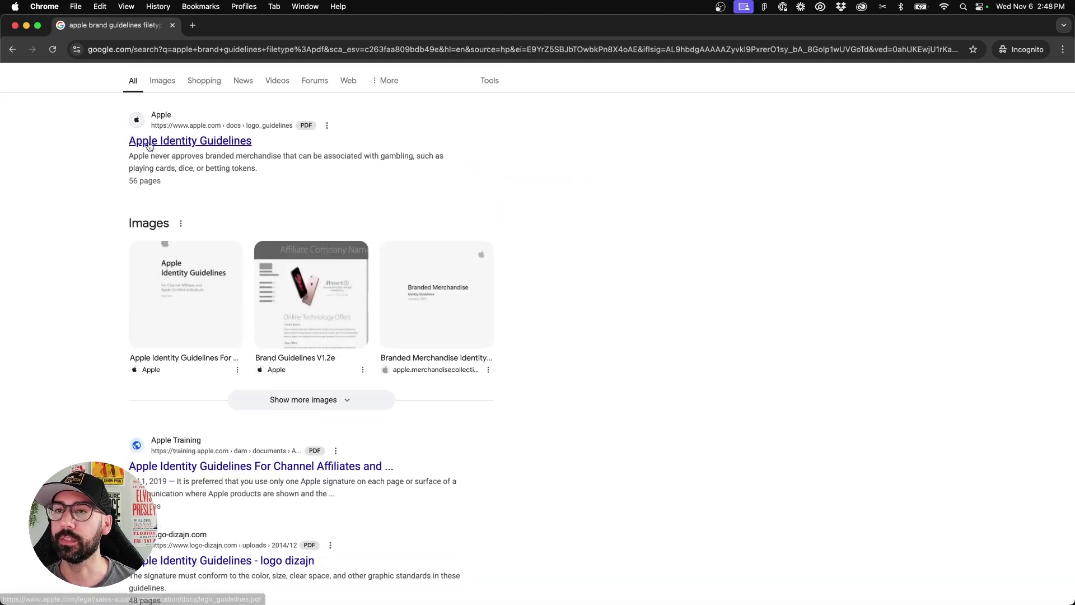